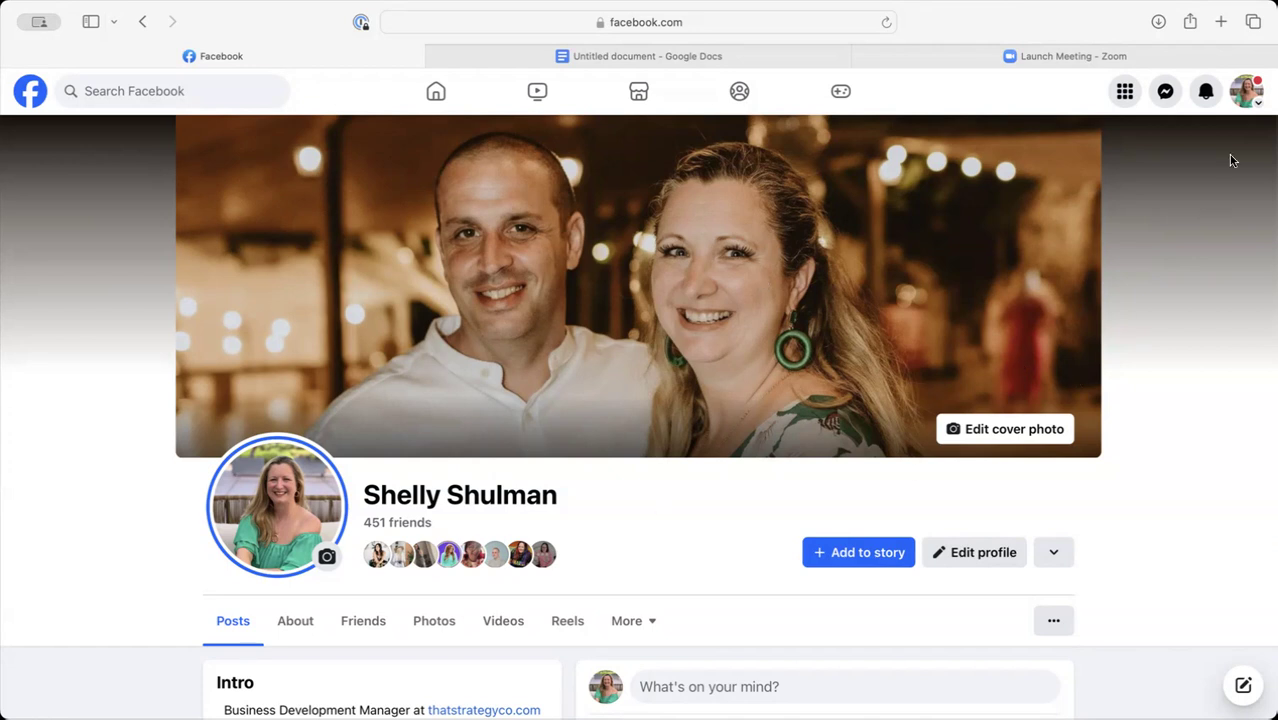
Step: Open the Facebook account menu from the profile avatar at top right
click(1244, 96)
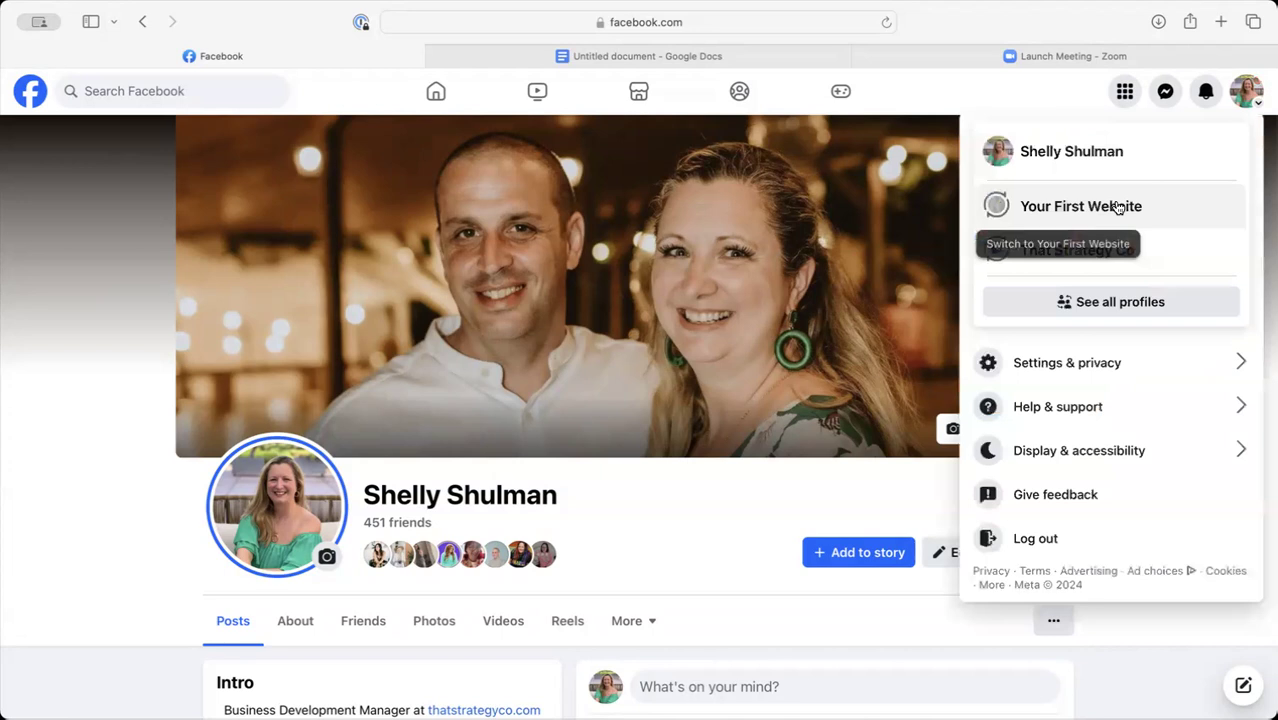
Step: Switch to the Your First Website page and launch Meta Business Suite from More tools
click(1110, 207)
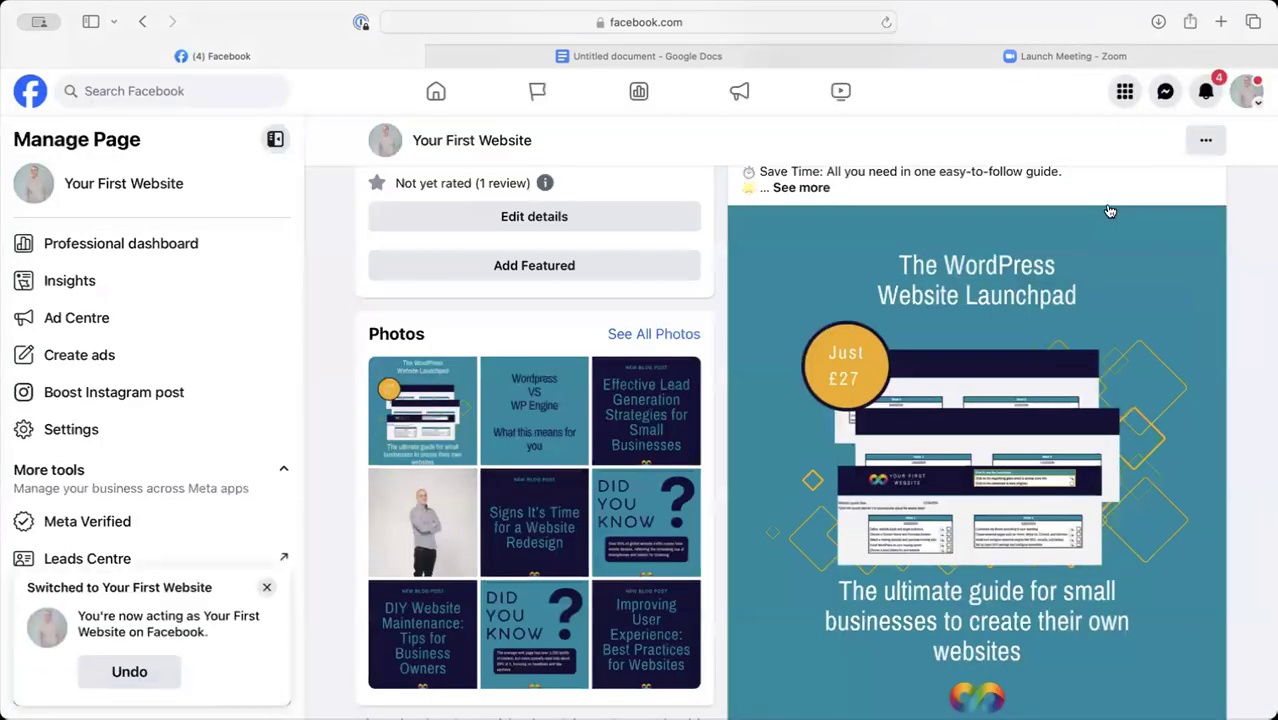
click(266, 587)
scroll(725, 357, up, 10)
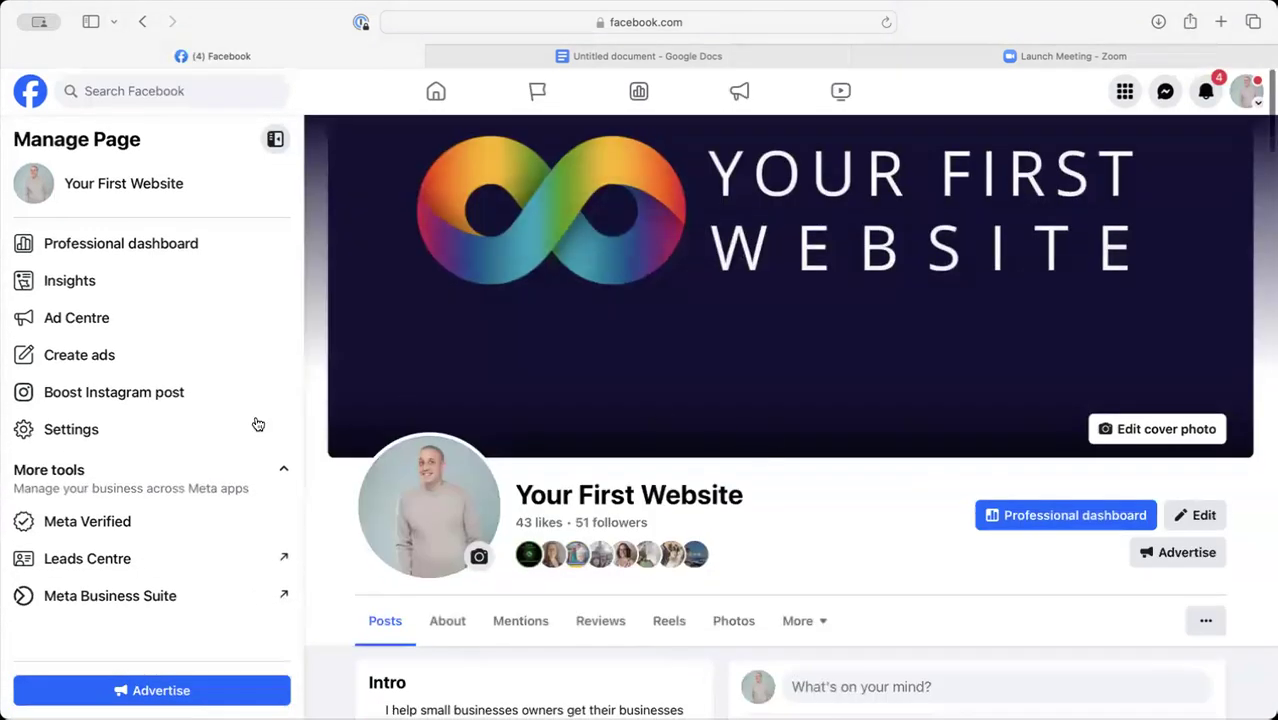
scroll(240, 430, down, 2)
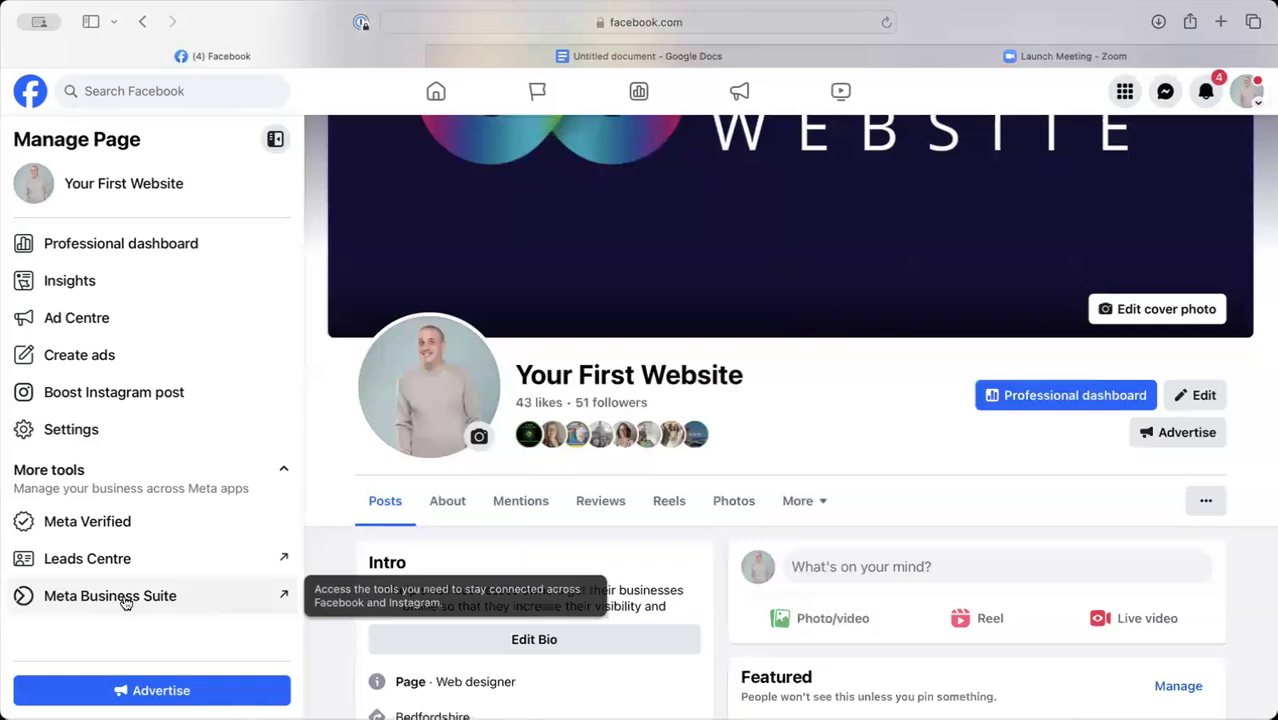
click(125, 598)
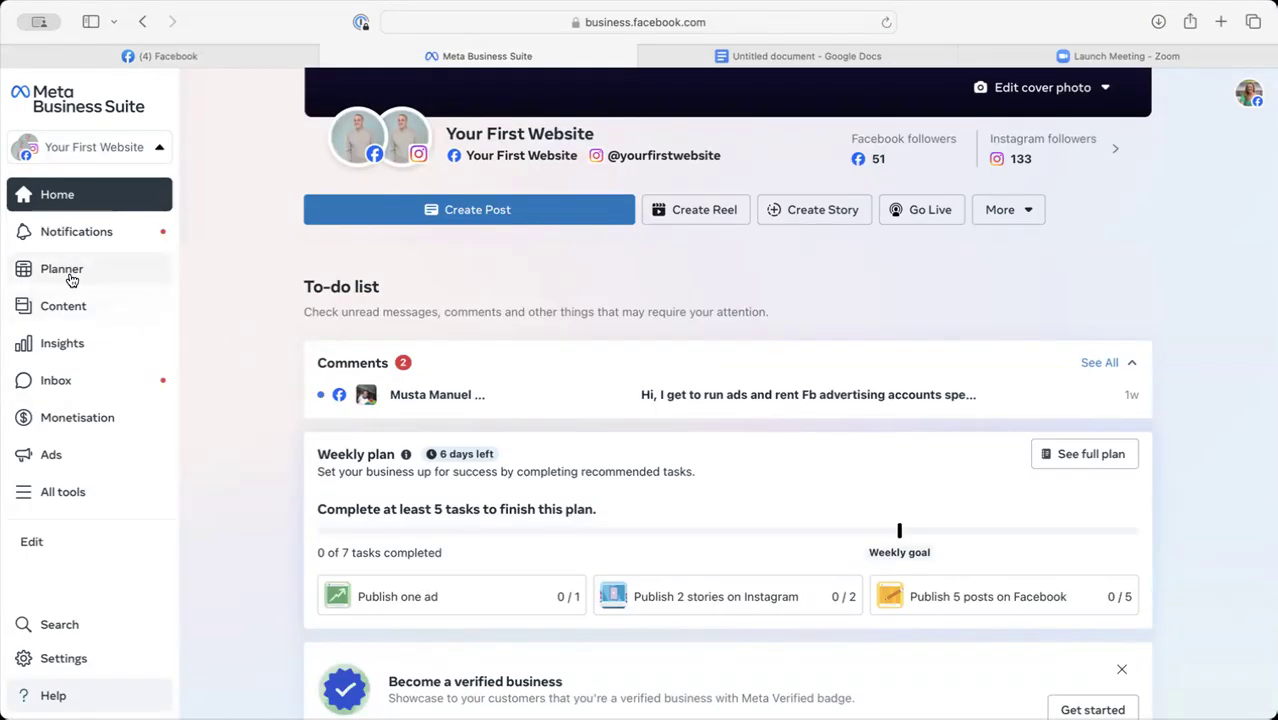
Step: Open the Planner and look through the 3–9 November 2024 week view
click(131, 284)
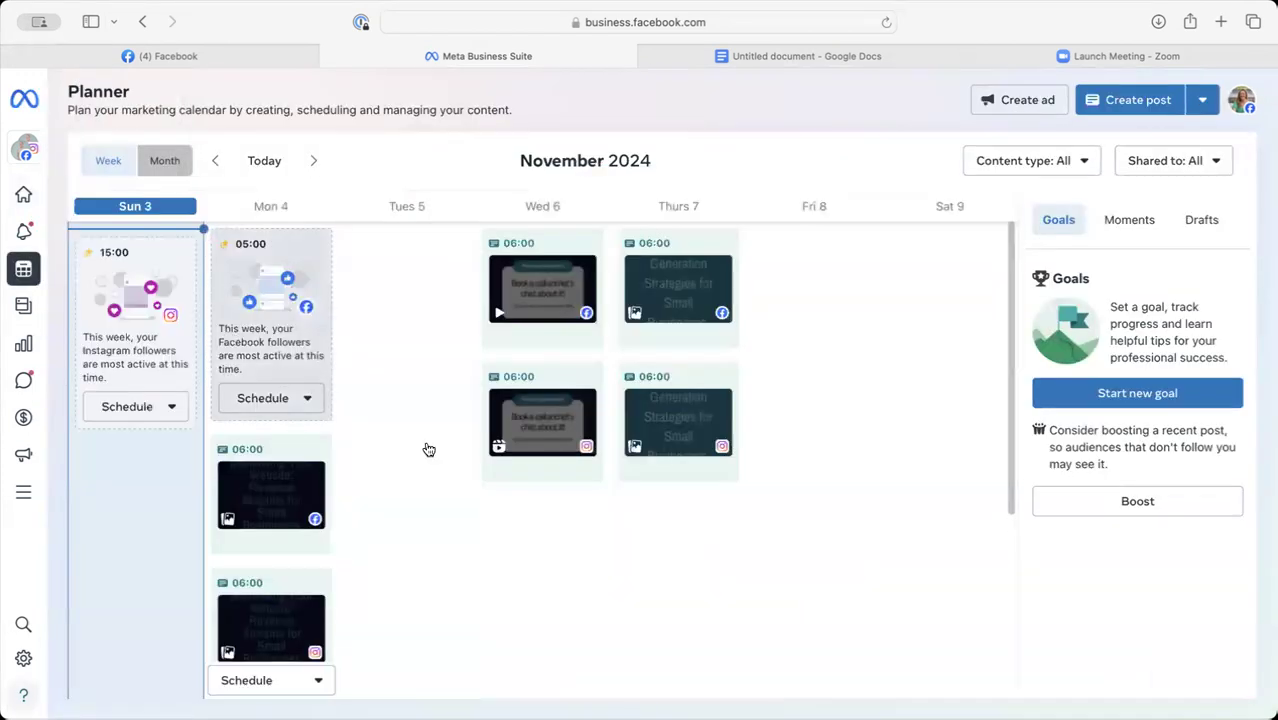
scroll(695, 471, down, 2)
scroll(695, 471, down, 1)
scroll(695, 471, up, 3)
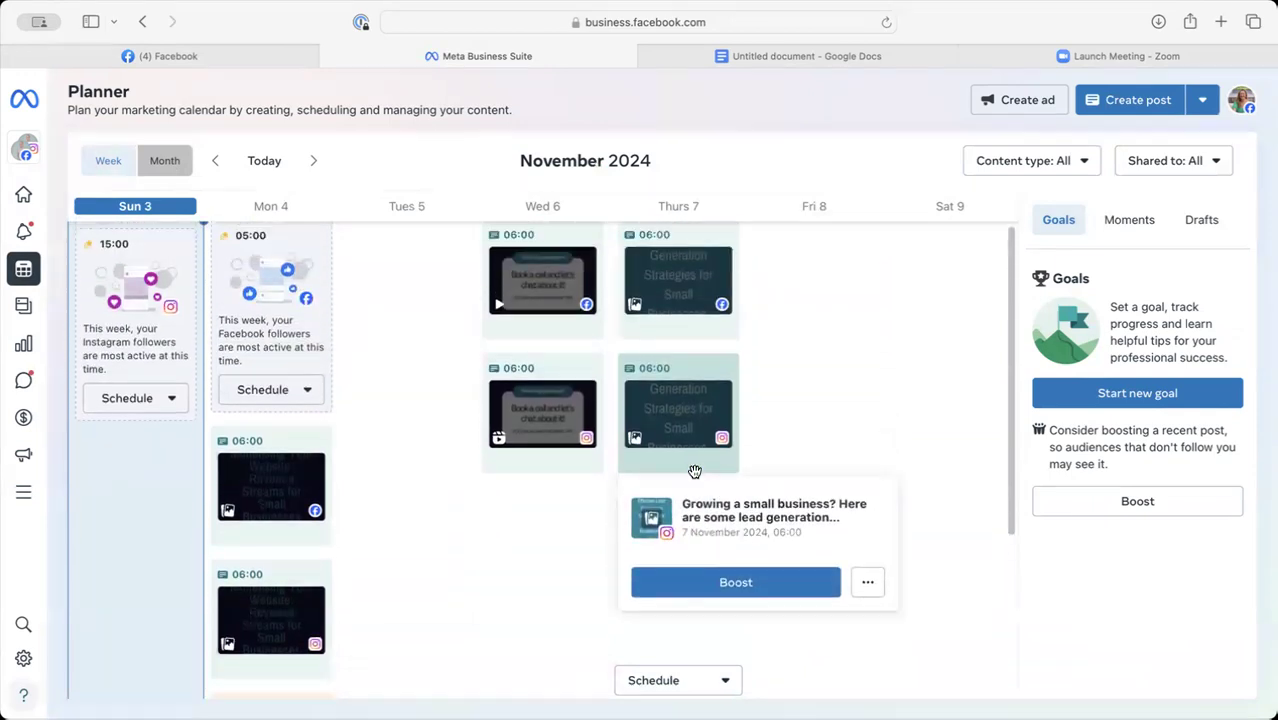
mouse_move(814, 400)
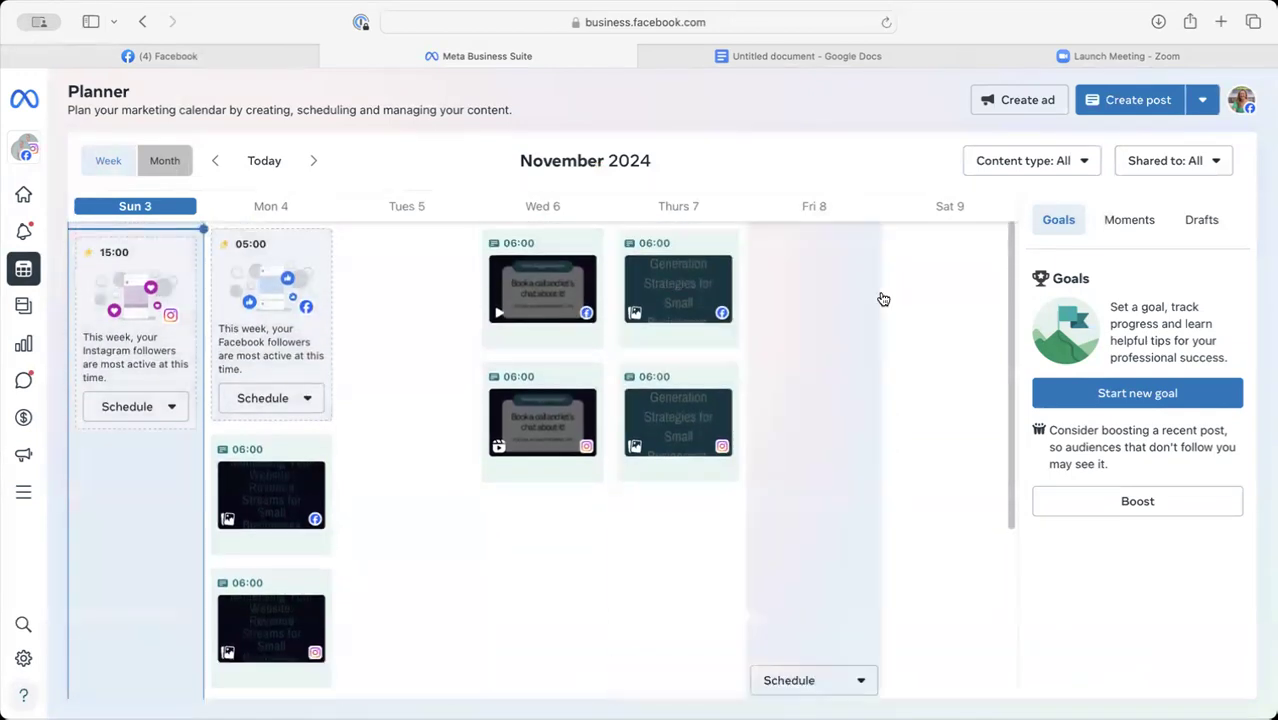
scroll(457, 376, down, 1)
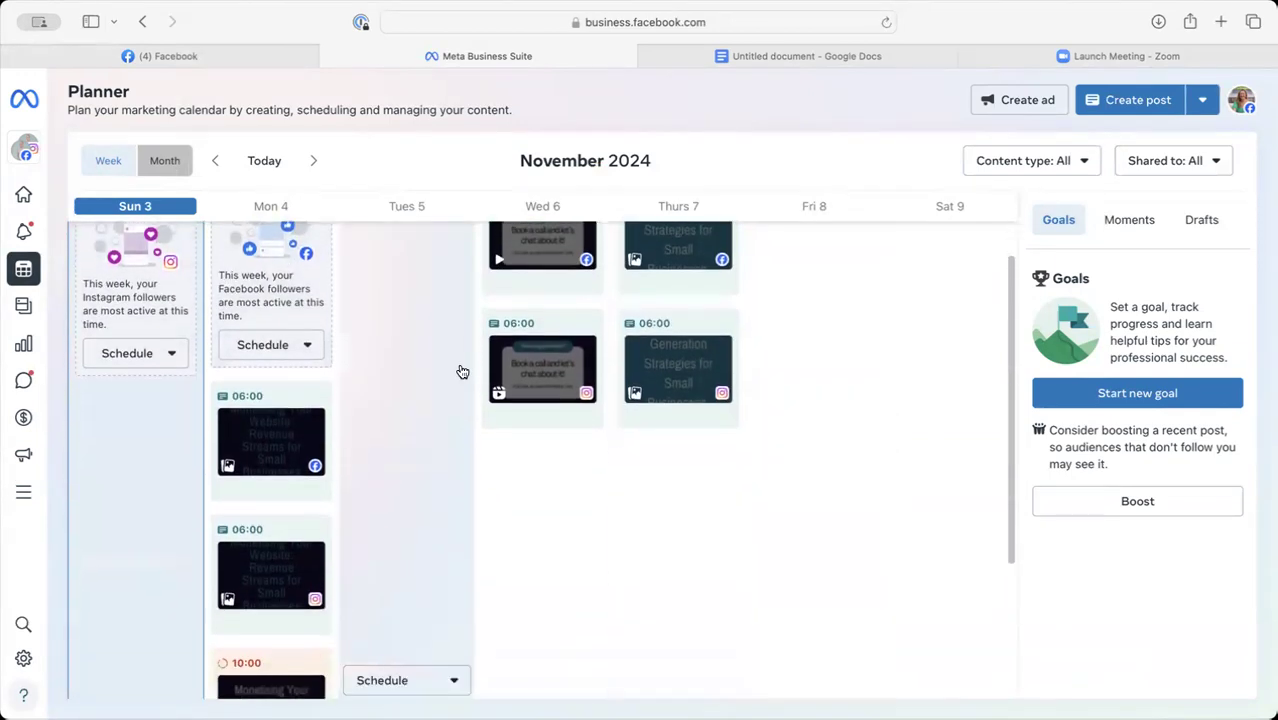
scroll(459, 372, down, 1)
scroll(459, 372, down, 1)
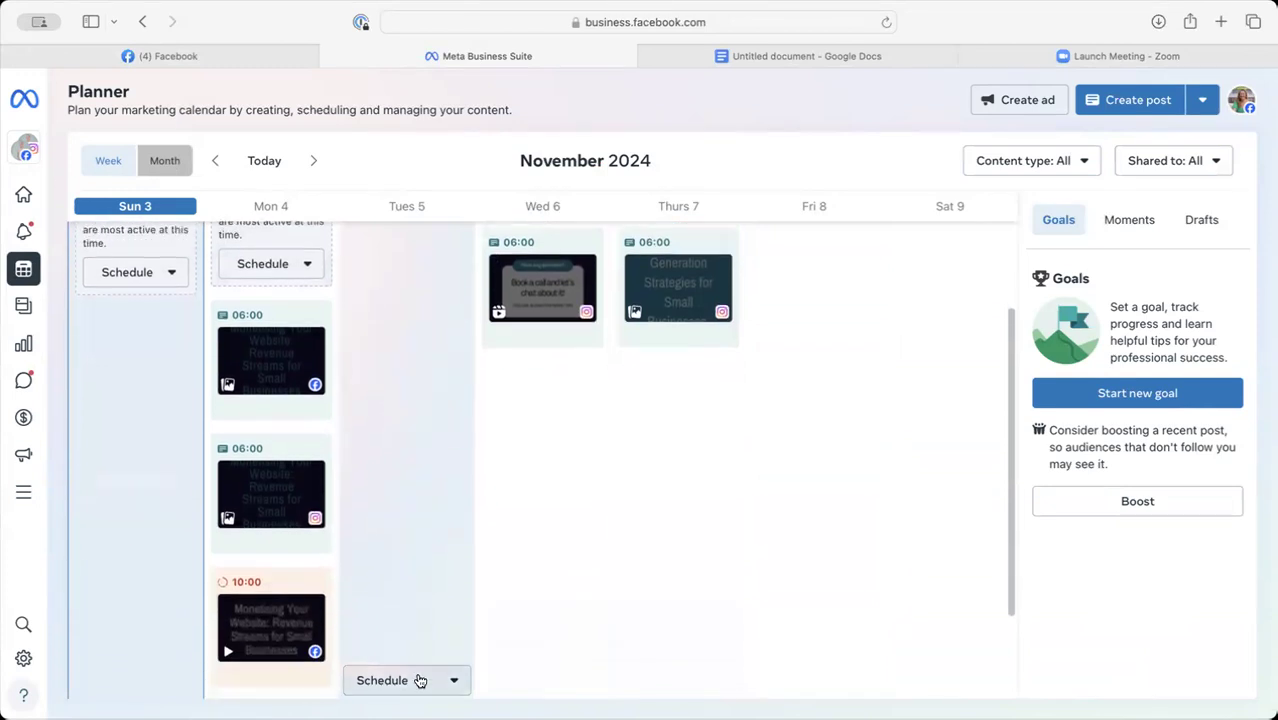
scroll(437, 365, up, 3)
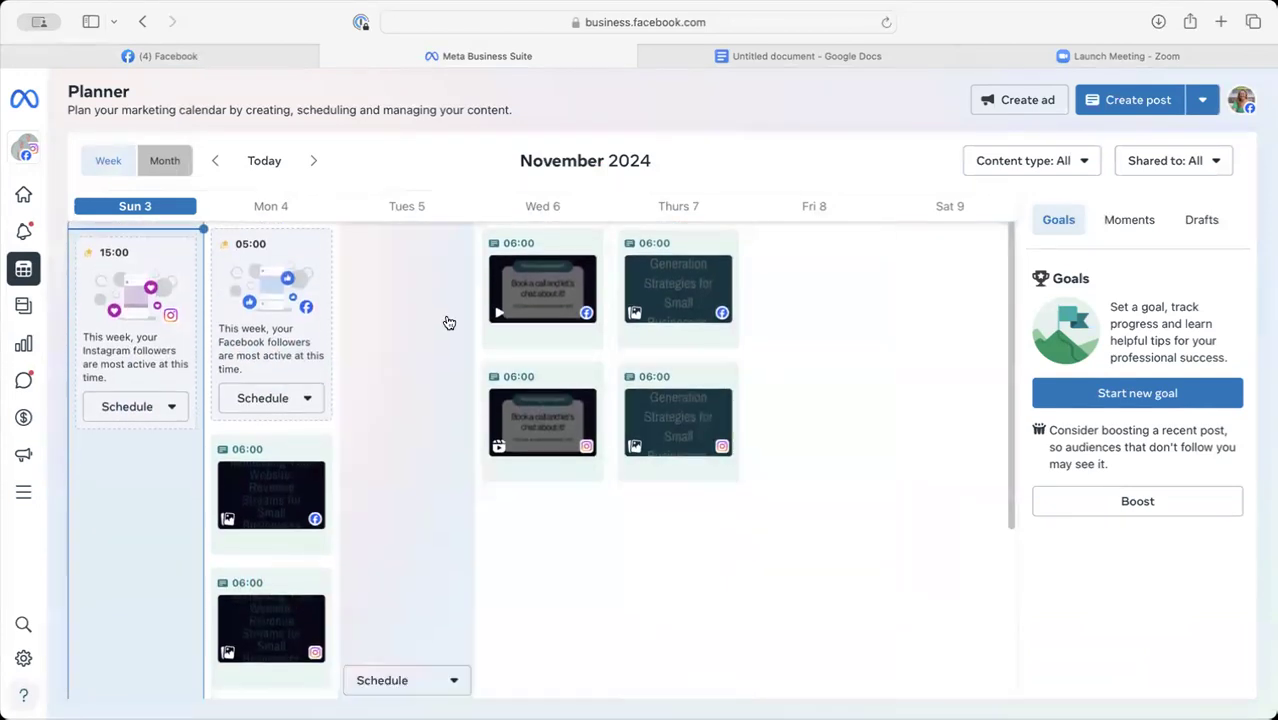
Step: Schedule a new post for Tuesday 5 November with Facebook and Instagram times at 06:00
click(441, 681)
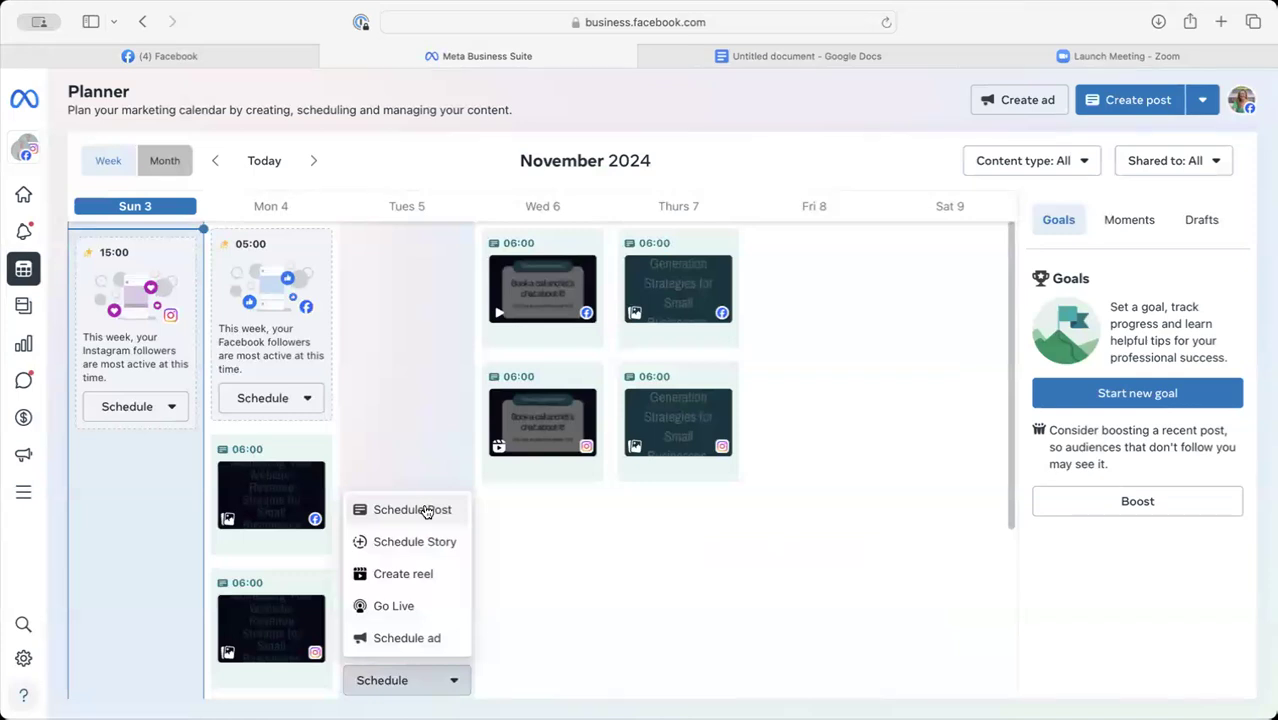
click(426, 511)
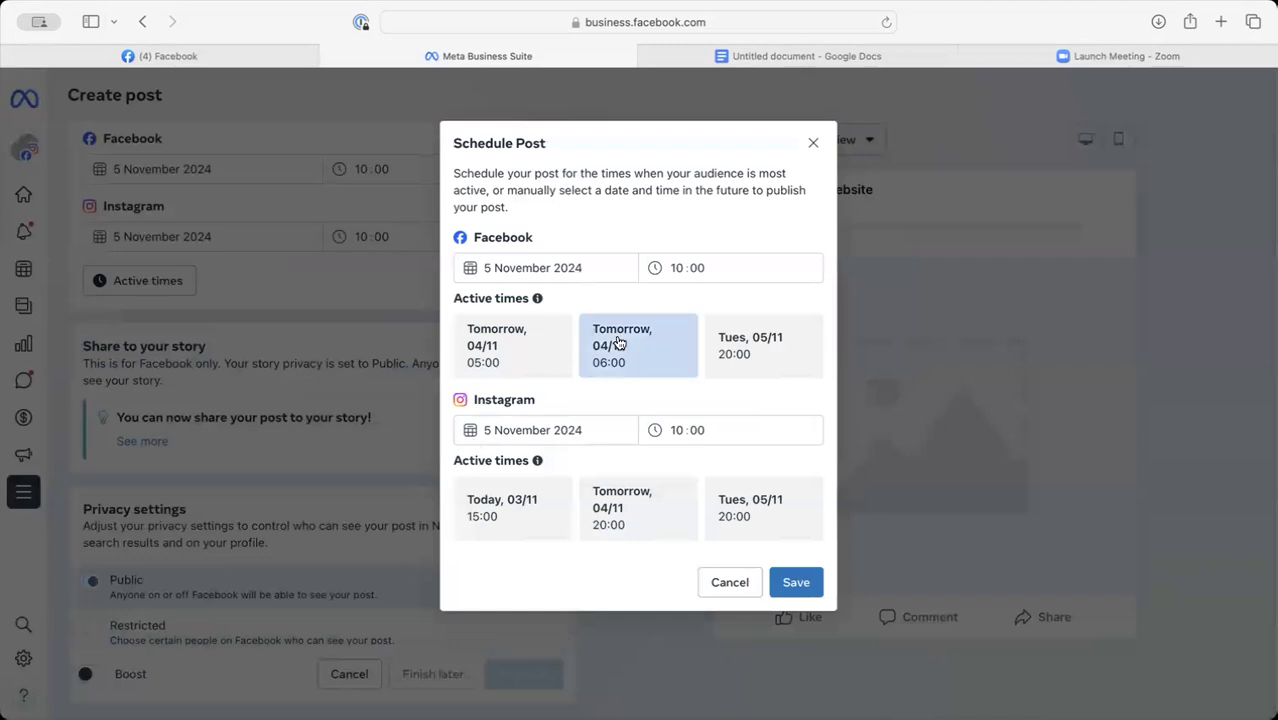
click(677, 267)
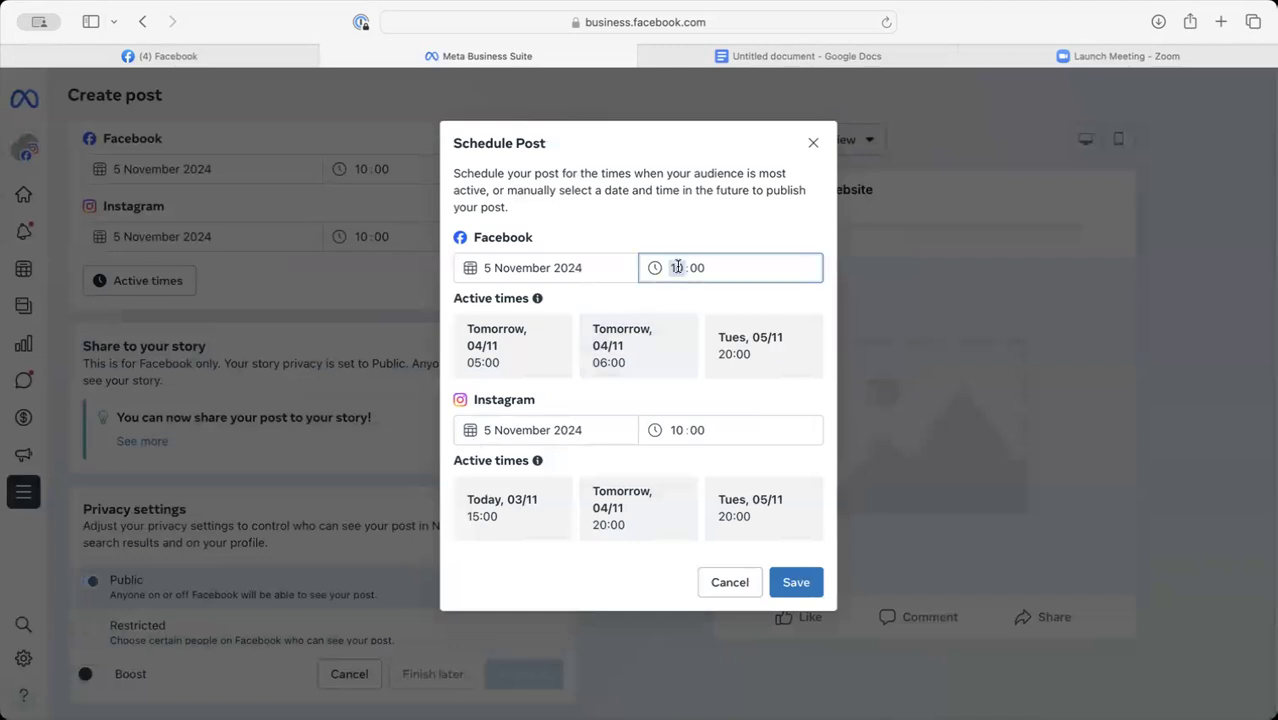
click(676, 432)
text(6)
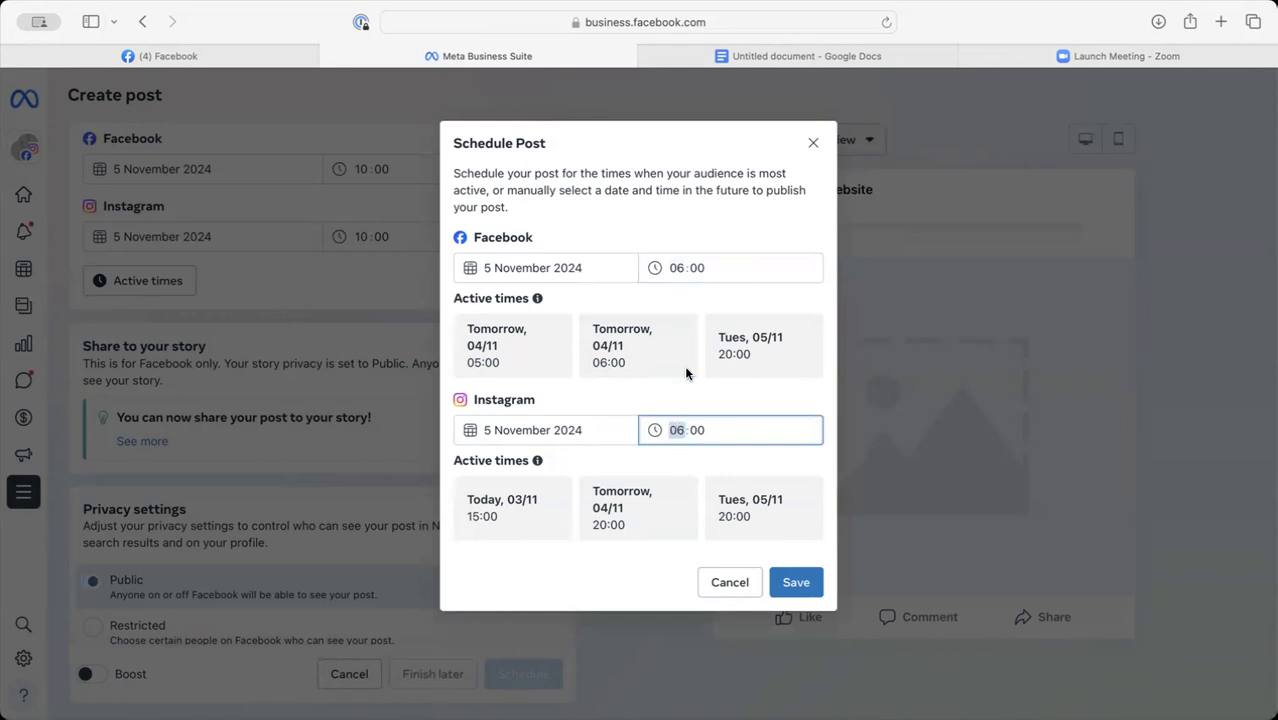
click(796, 582)
Step: Keep the post targeted at Your First Website and Instagram only, adding no groups
scroll(399, 270, up, 10)
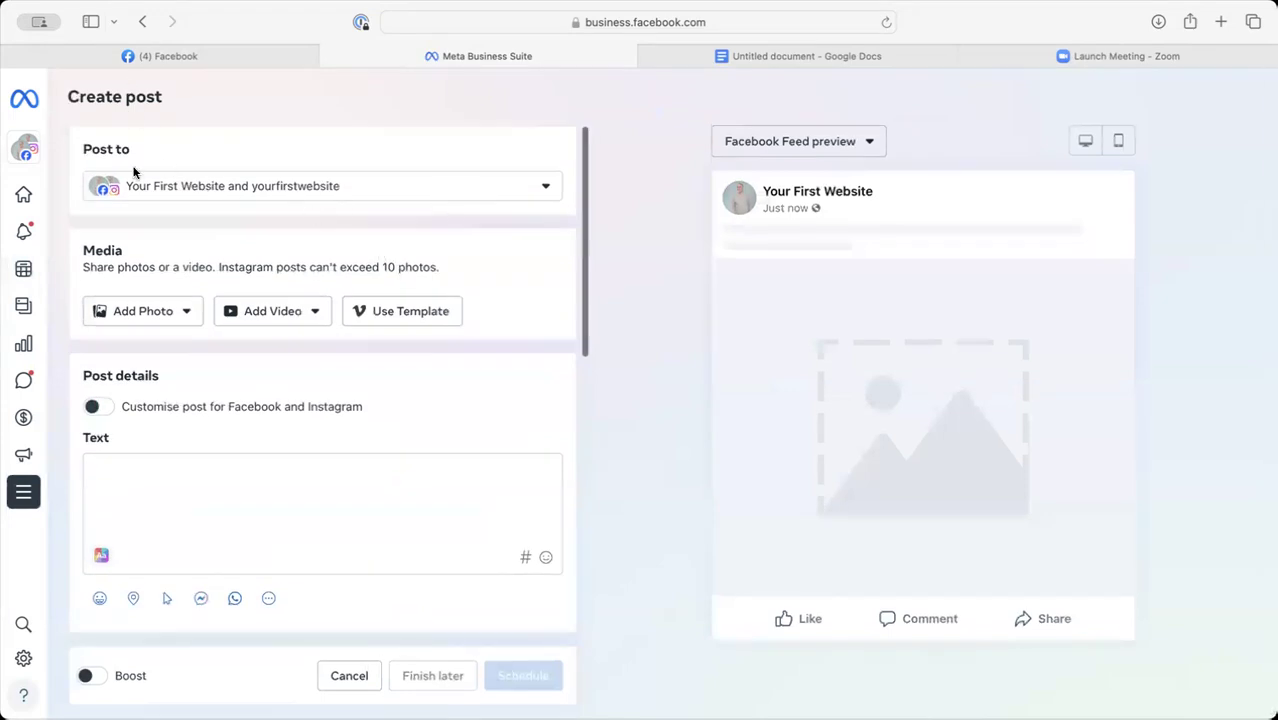
click(473, 197)
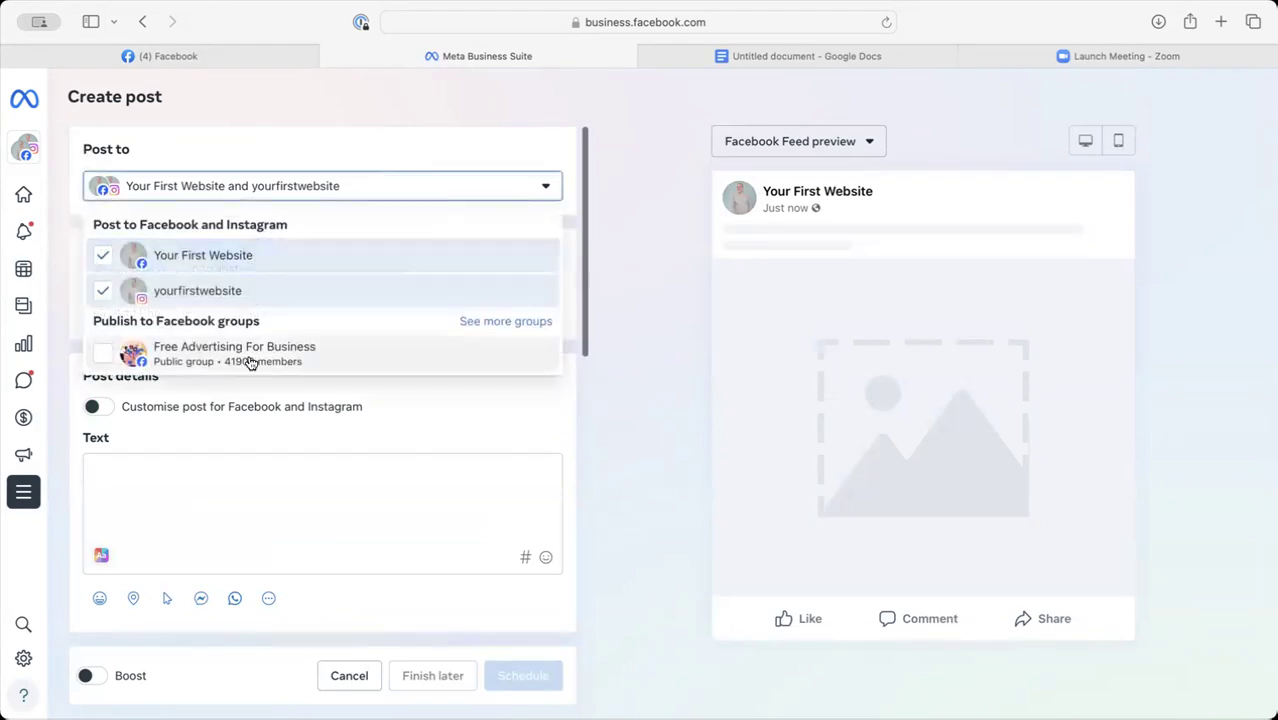
click(510, 325)
scroll(560, 347, down, 3)
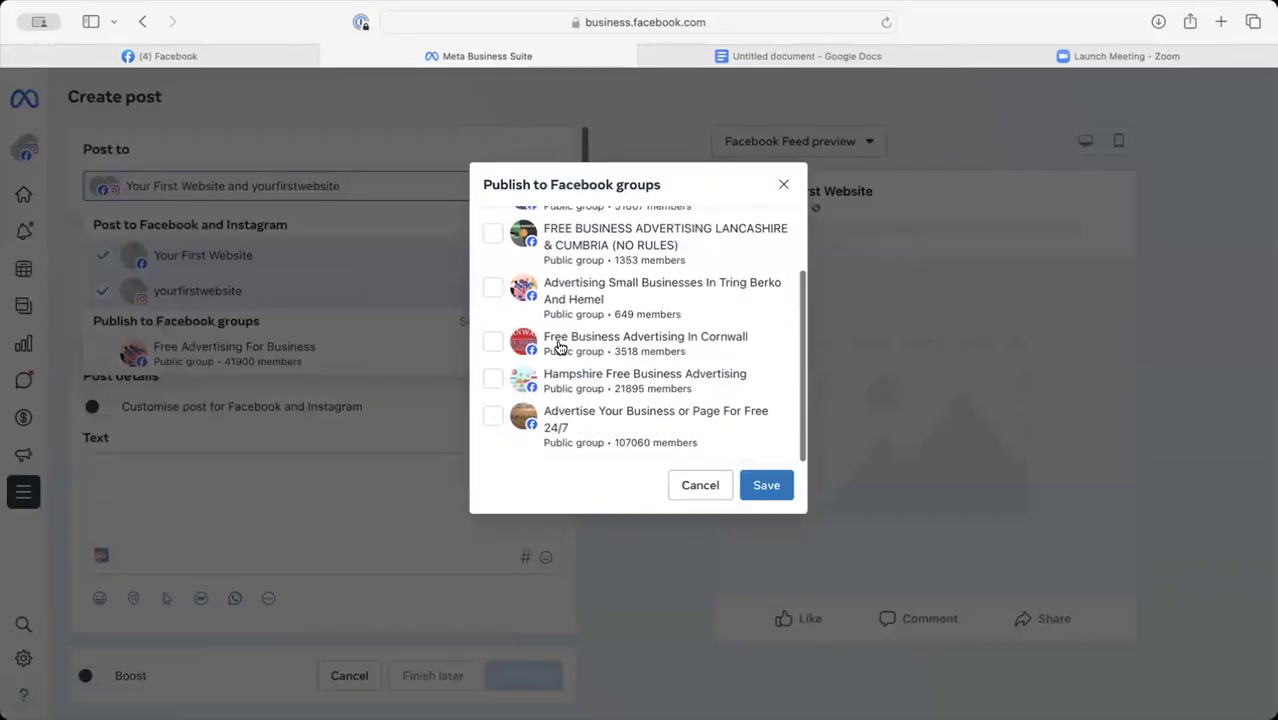
scroll(560, 347, up, 3)
click(783, 186)
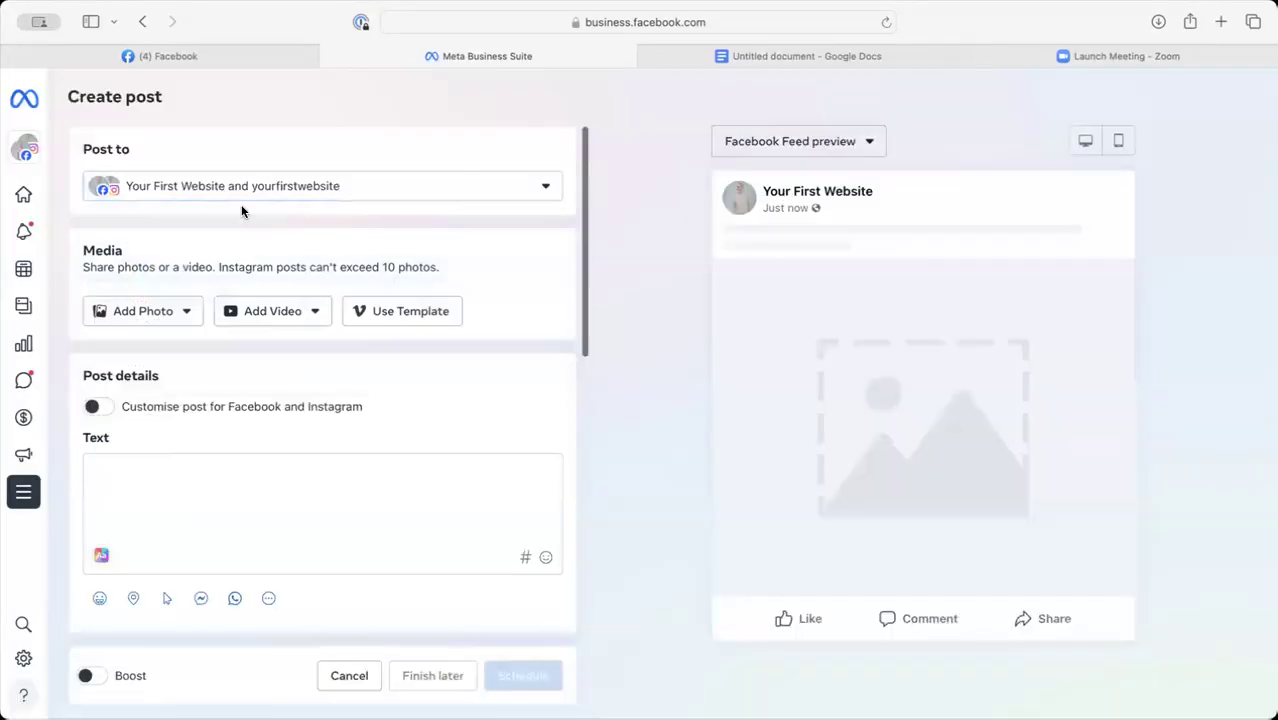
click(150, 318)
Step: Upload the carousel image from the desktop and paste the prepared caption
click(165, 351)
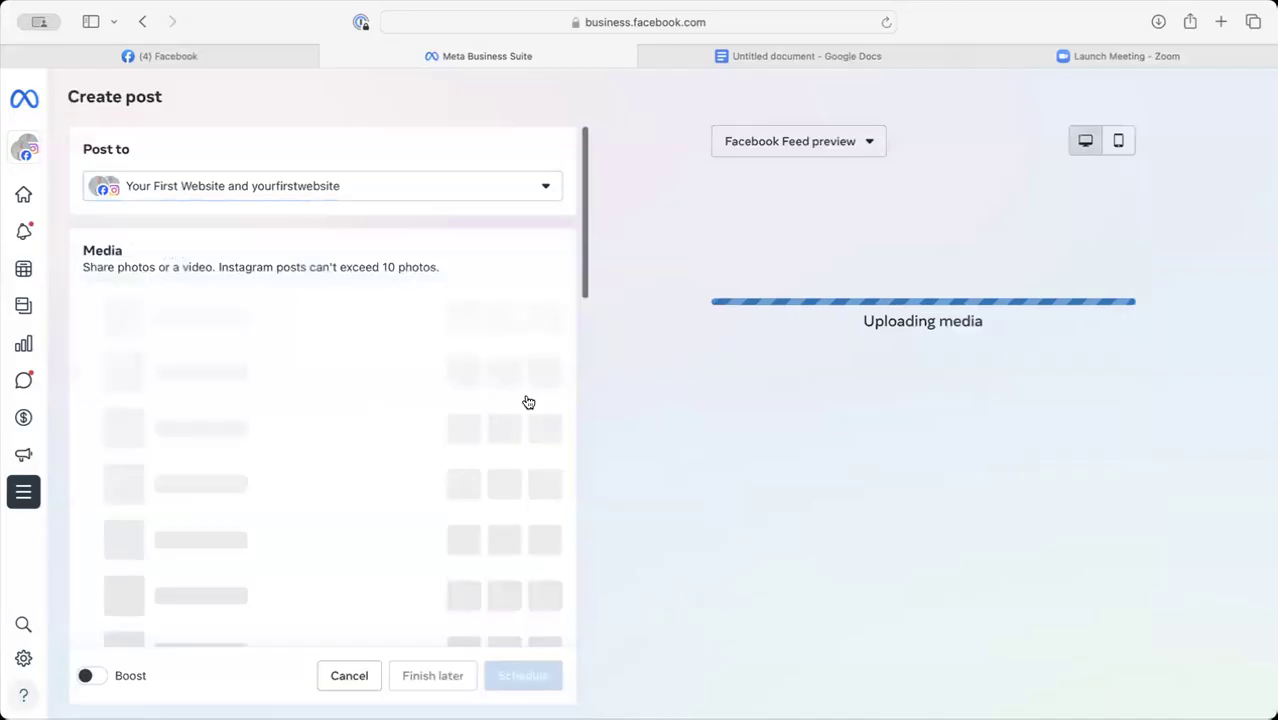
scroll(479, 365, down, 3)
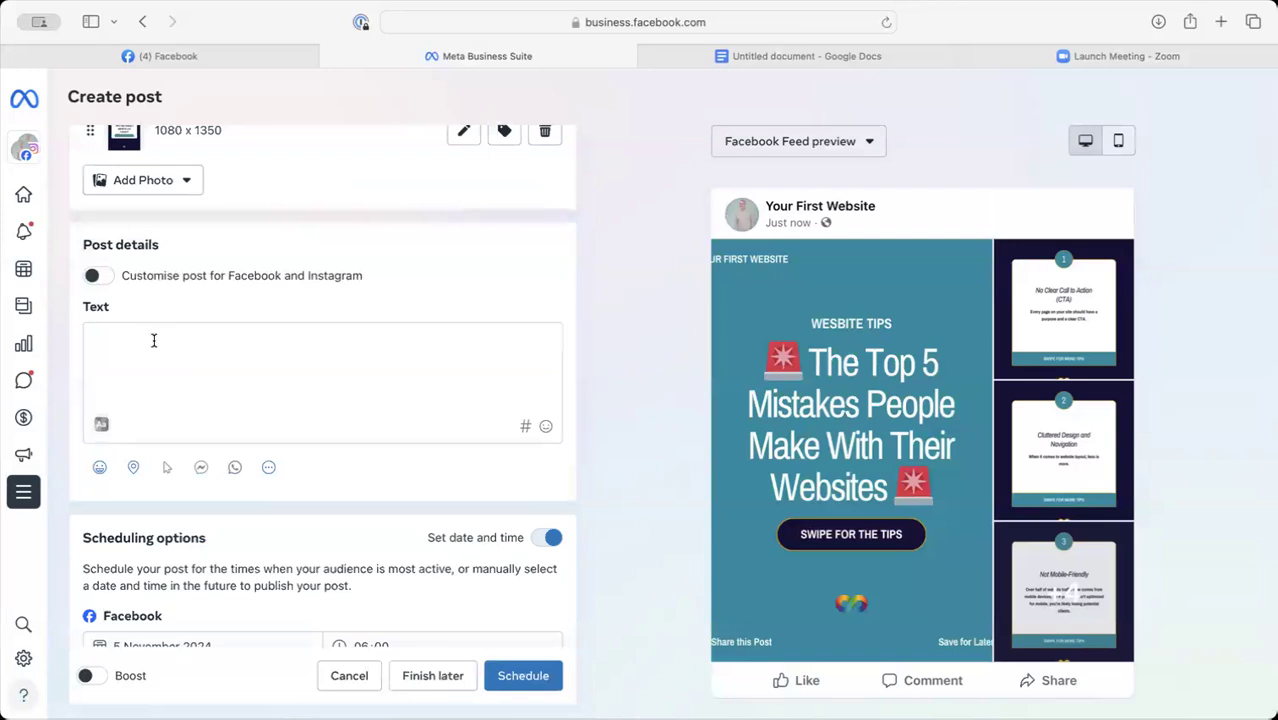
click(154, 341)
key(super+v)
scroll(219, 416, up, 5)
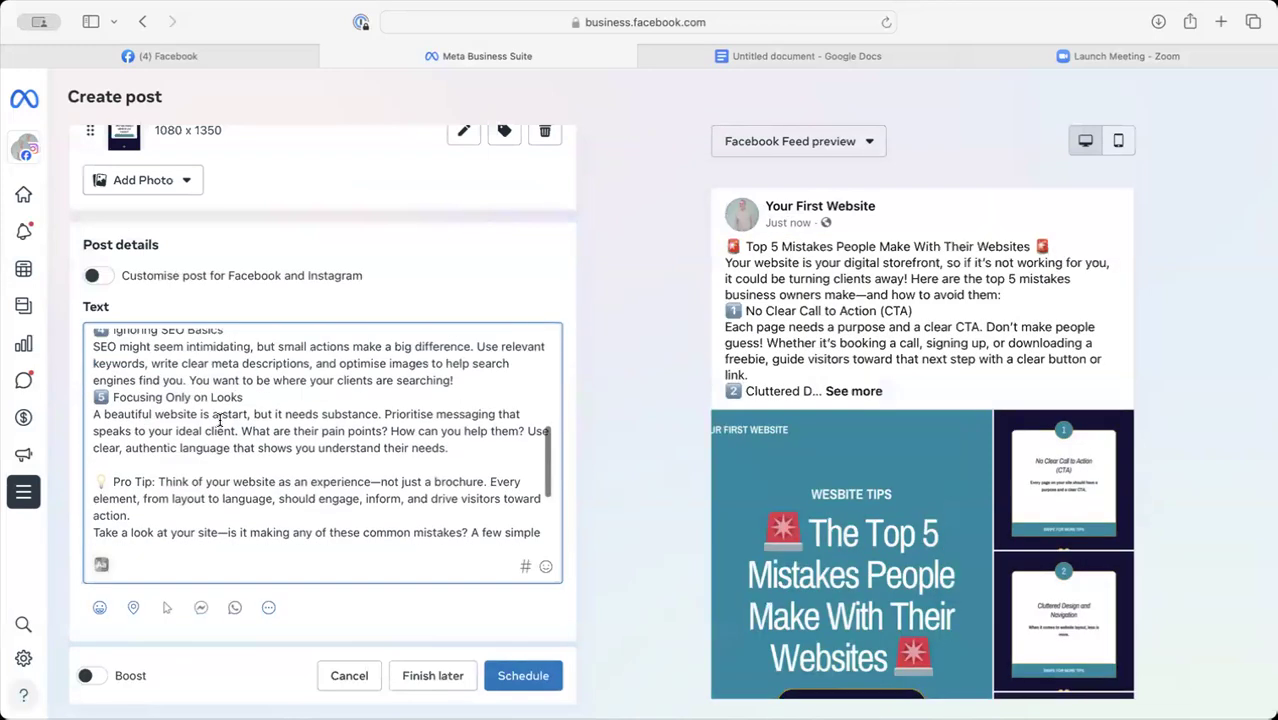
scroll(219, 416, up, 5)
scroll(219, 416, down, 5)
Step: Add blank lines after the caption title and around the first numbered mistake
click(437, 366)
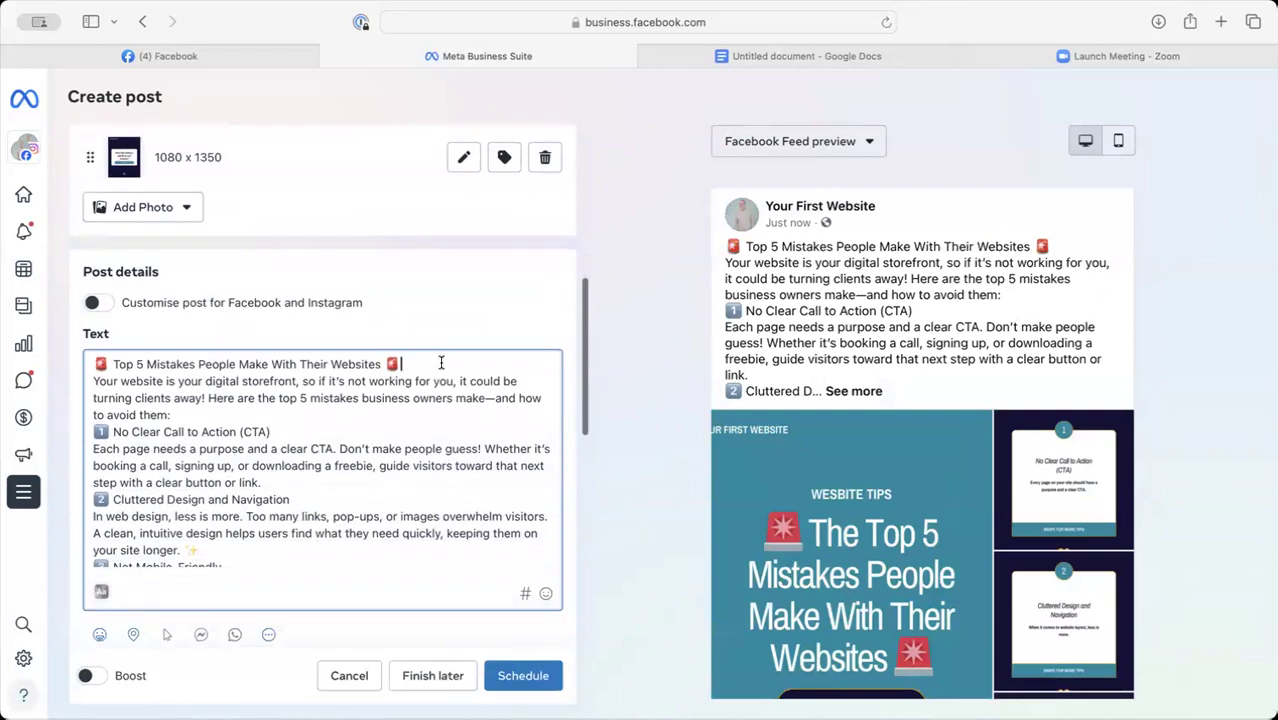
key(Return)
click(335, 430)
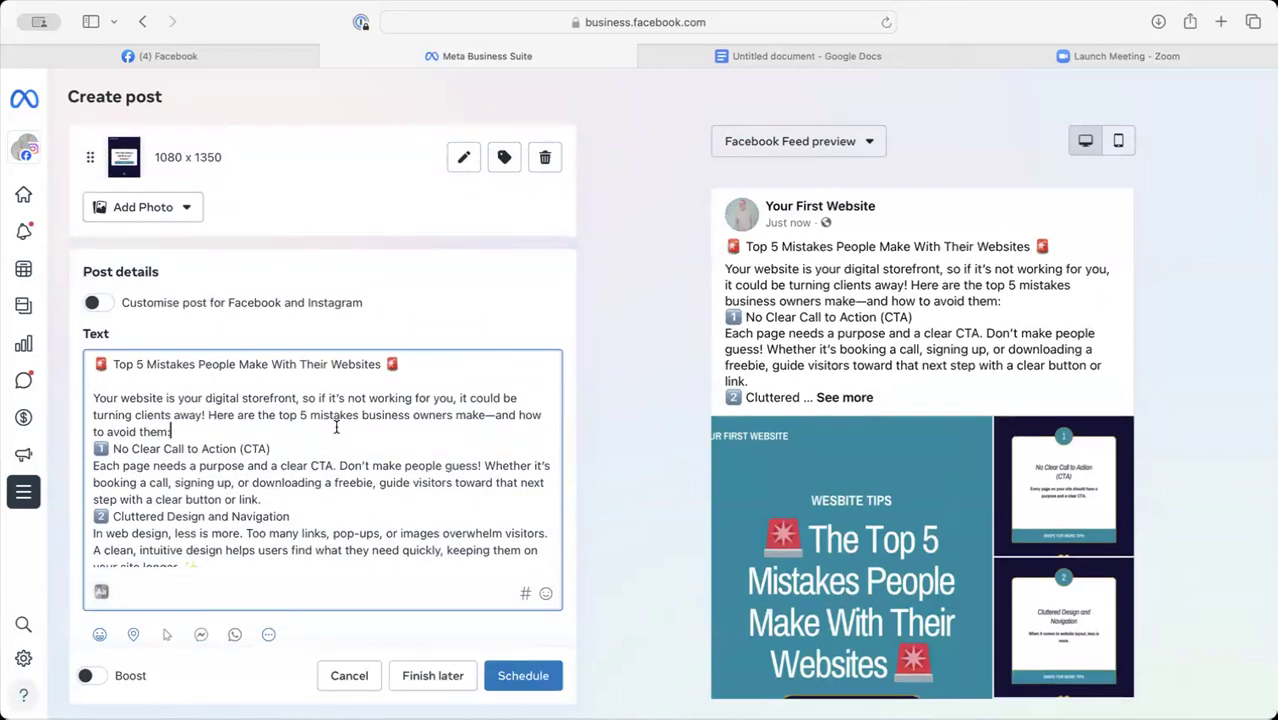
key(Return)
click(362, 458)
key(Return)
scroll(330, 456, down, 3)
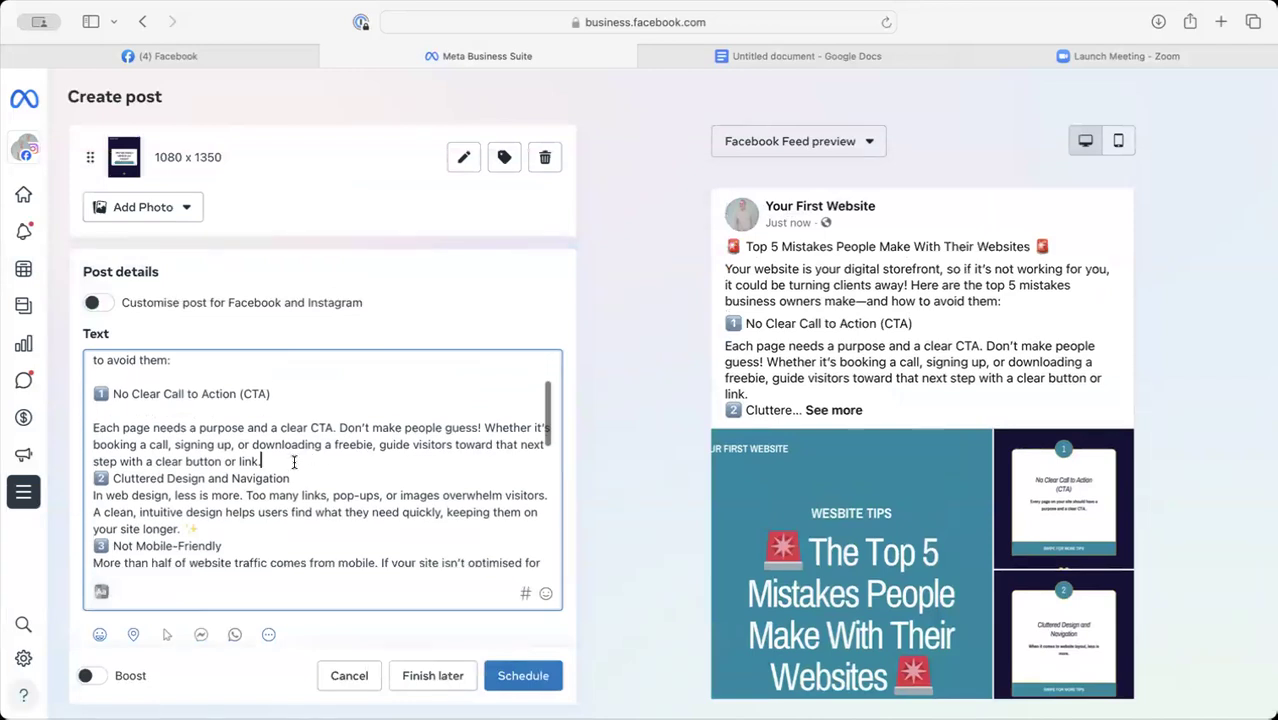
key(Return)
scroll(916, 320, down, 2)
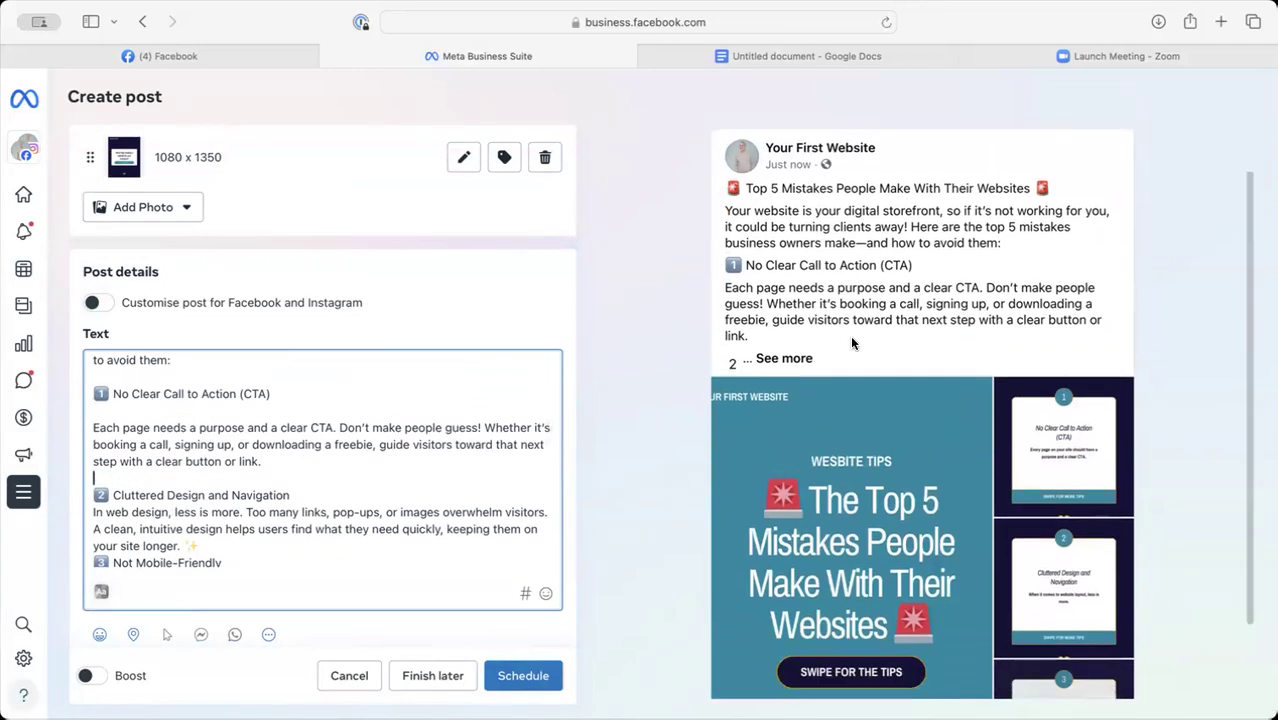
Step: Add blank lines around Cluttered Design and Navigation and Not Mobile-Friendly
click(316, 491)
key(Return)
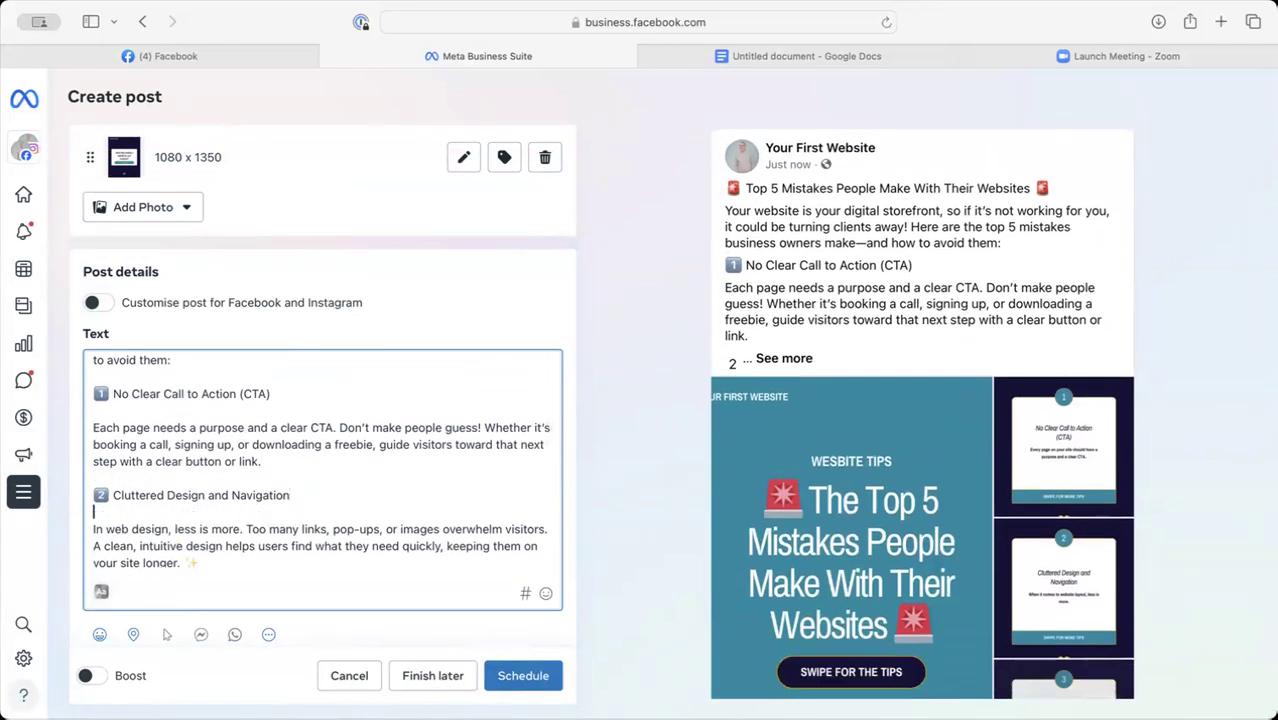
scroll(300, 480, down, 3)
click(275, 405)
key(Return)
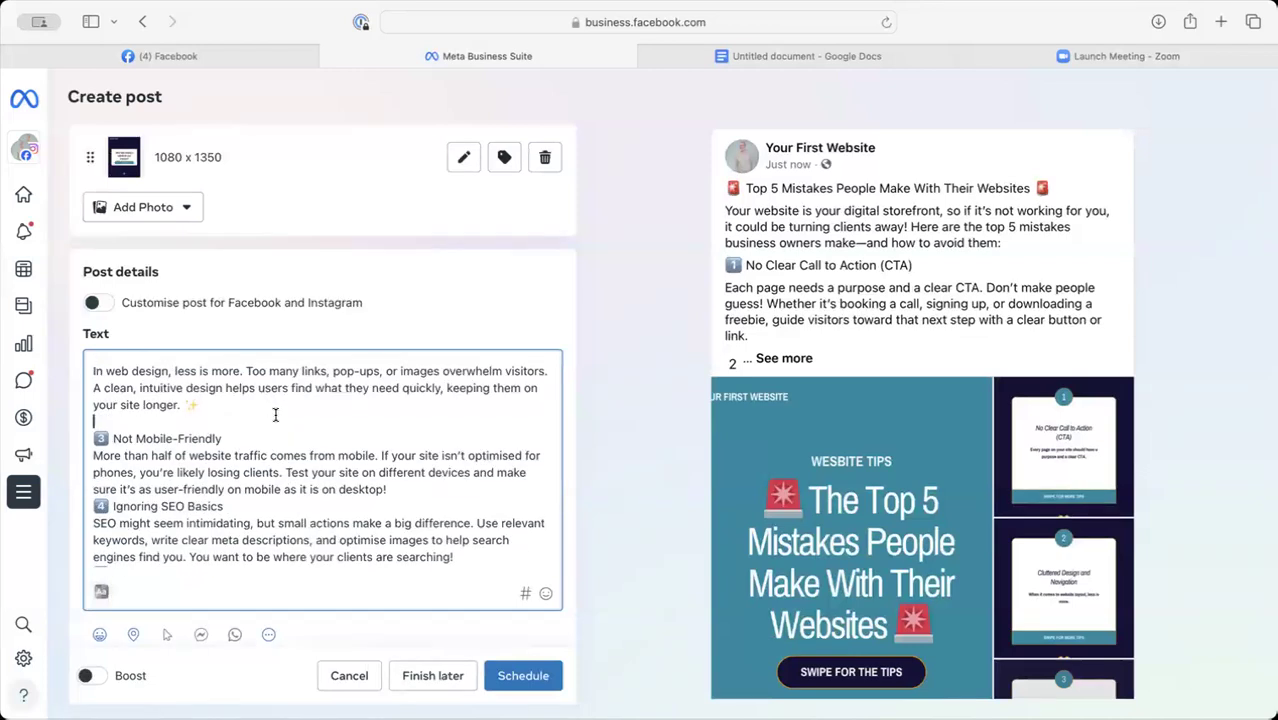
click(274, 434)
key(Return)
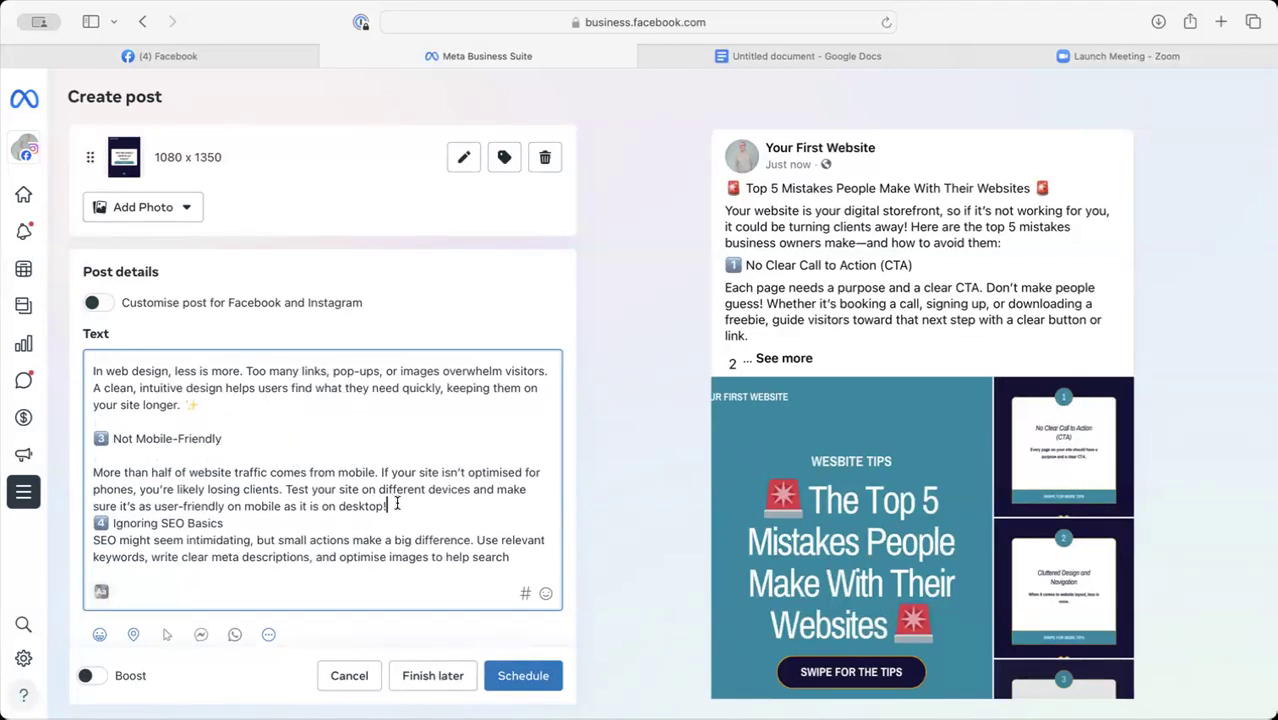
key(Return)
Step: Add blank lines around Ignoring SEO Basics, Focusing Only on Looks and the Pro Tip
click(308, 540)
key(Return)
scroll(308, 540, down, 3)
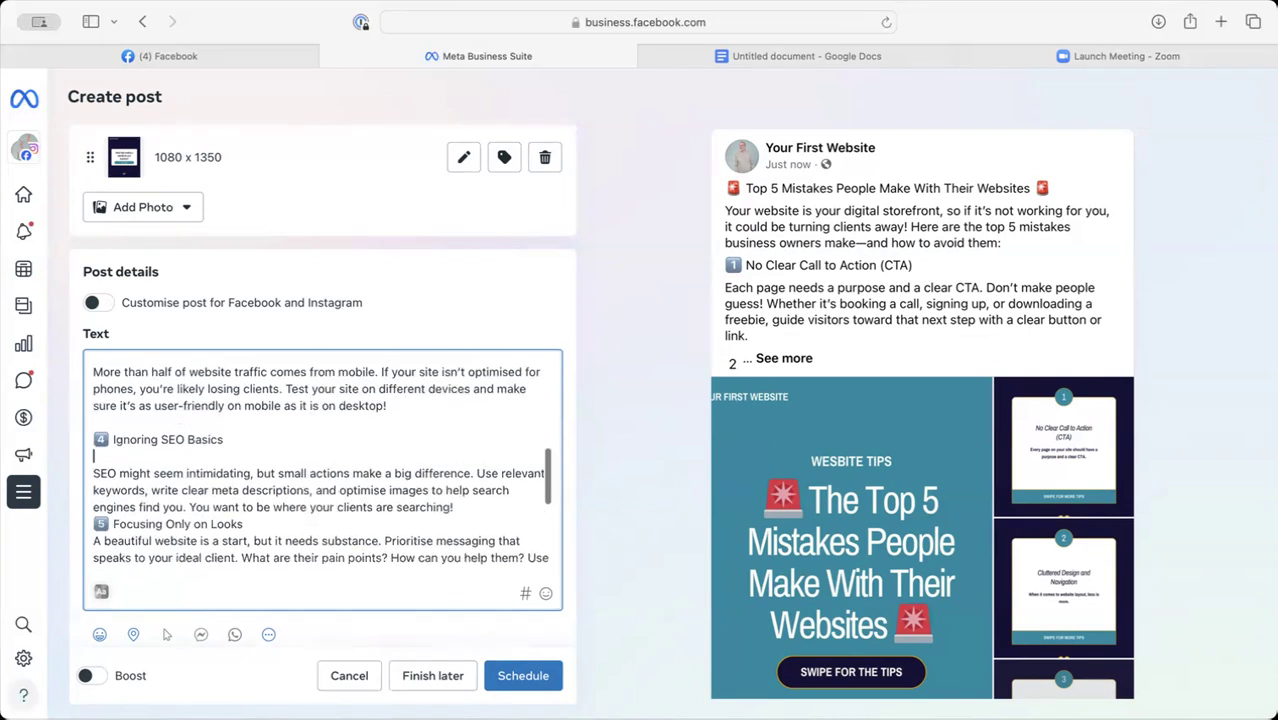
scroll(349, 480, down, 2)
click(472, 428)
key(Return)
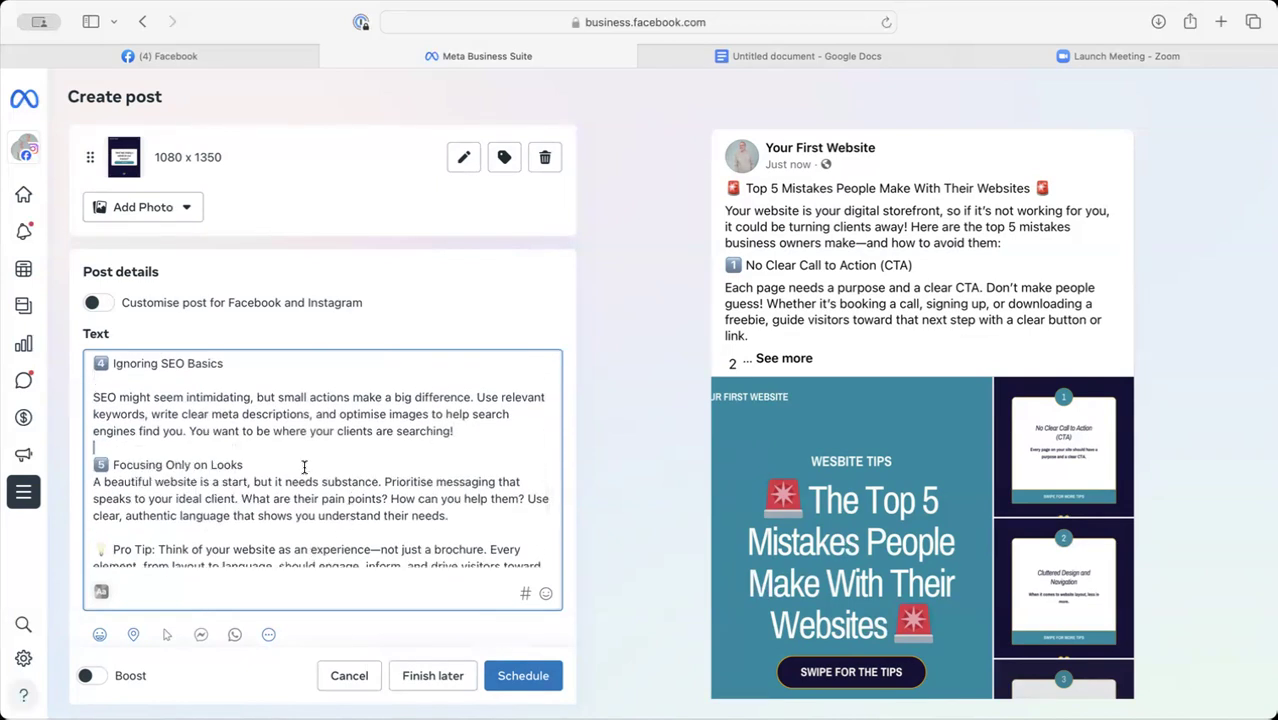
key(Return)
scroll(320, 460, down, 1)
scroll(340, 440, down, 4)
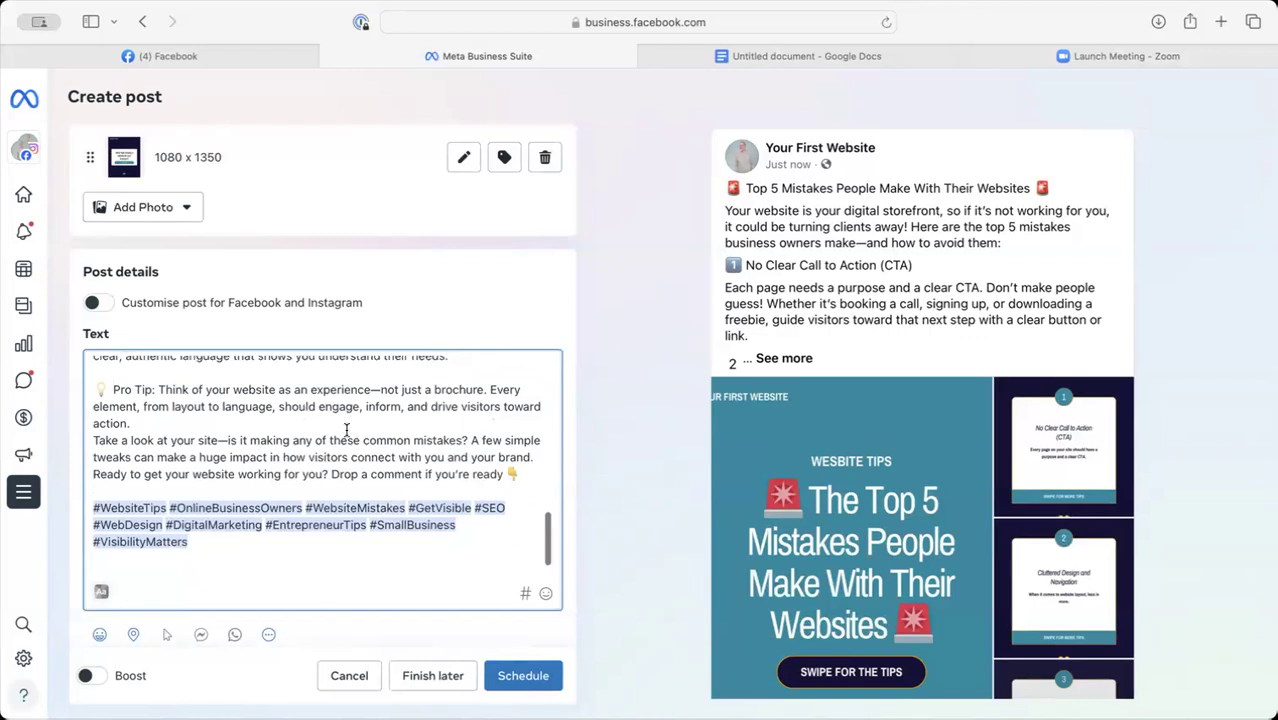
key(Return)
scroll(345, 423, up, 3)
scroll(345, 423, up, 3)
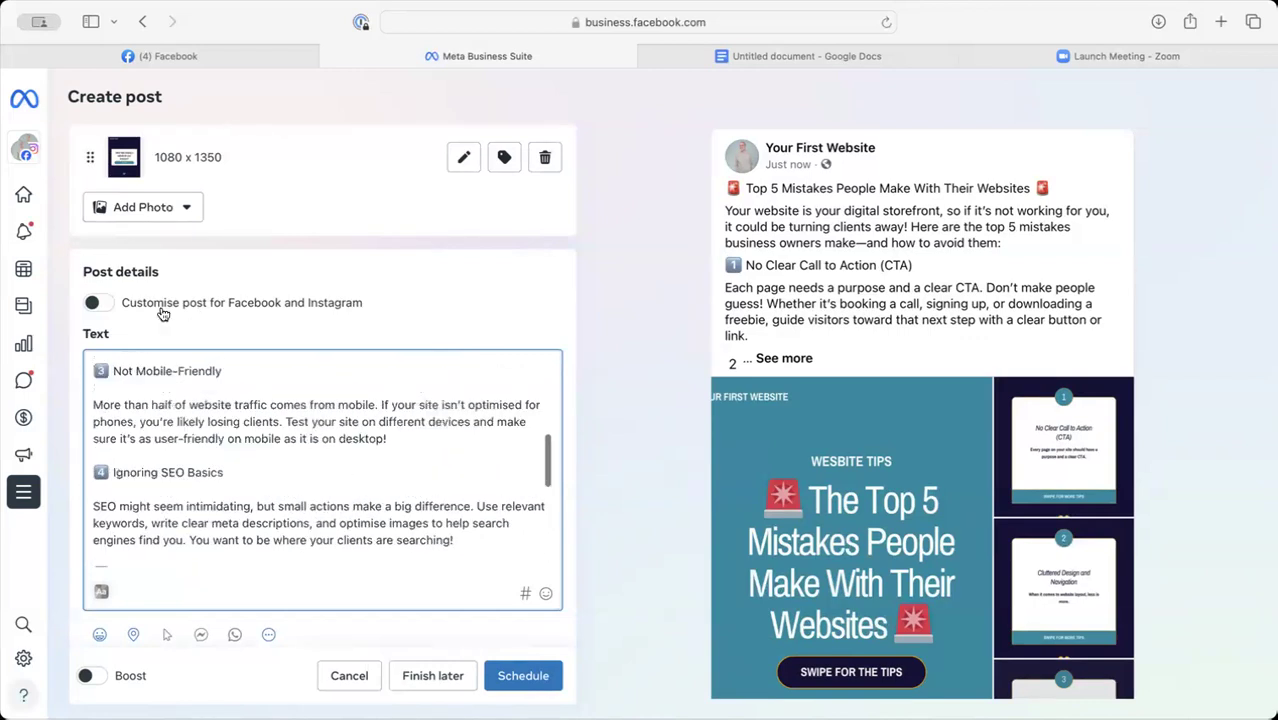
Step: Enable per-platform customisation and delete the hashtag block from the Facebook caption
click(103, 306)
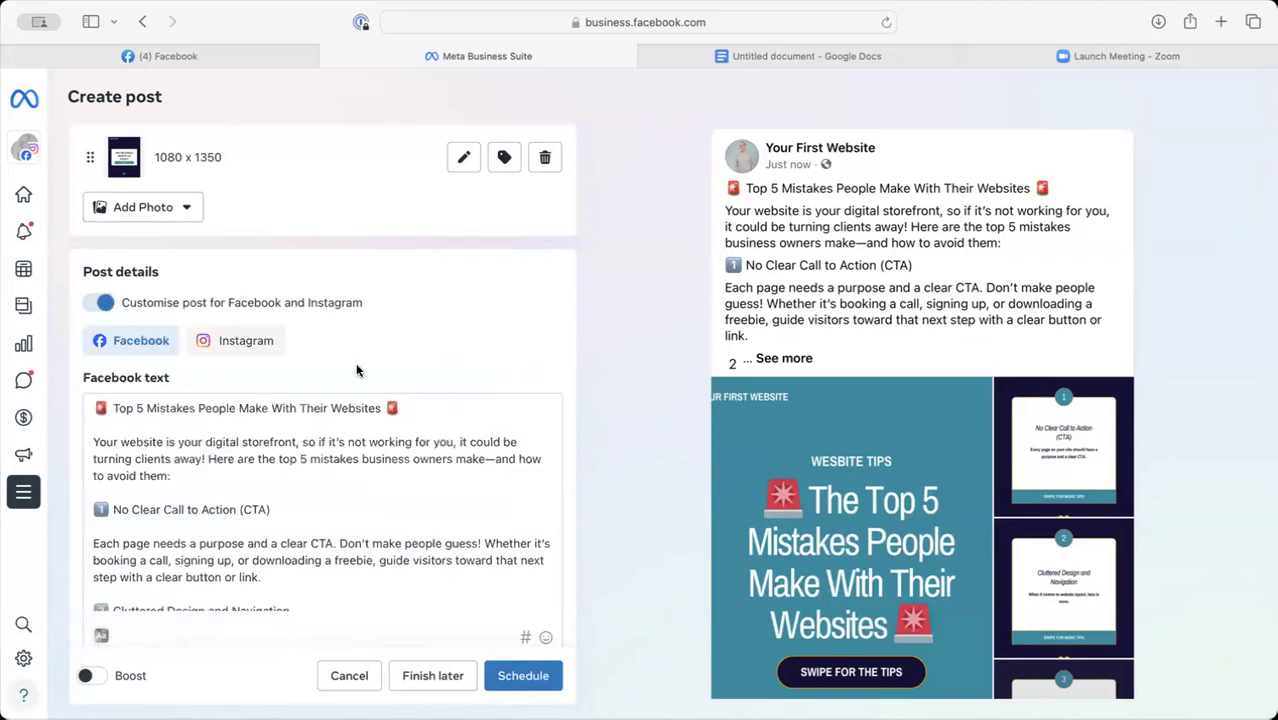
scroll(306, 452, down, 3)
scroll(306, 452, down, 2)
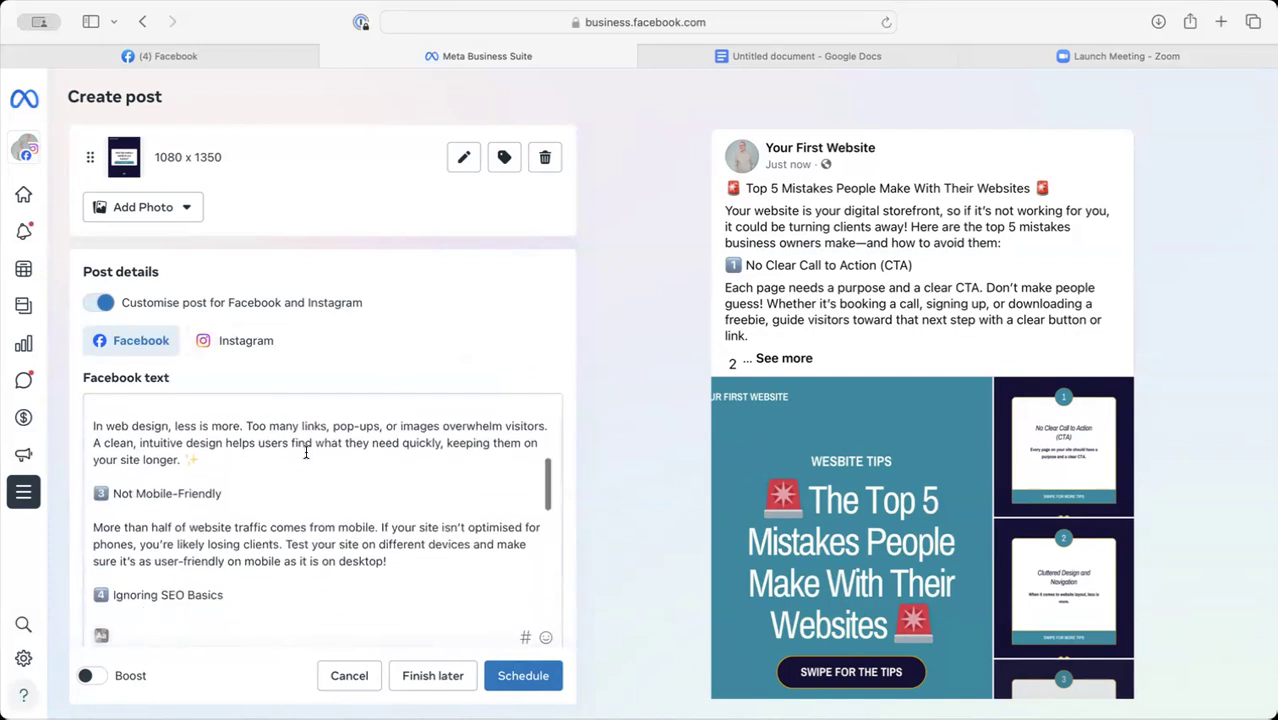
scroll(306, 452, down, 3)
scroll(306, 451, down, 2)
scroll(306, 452, down, 2)
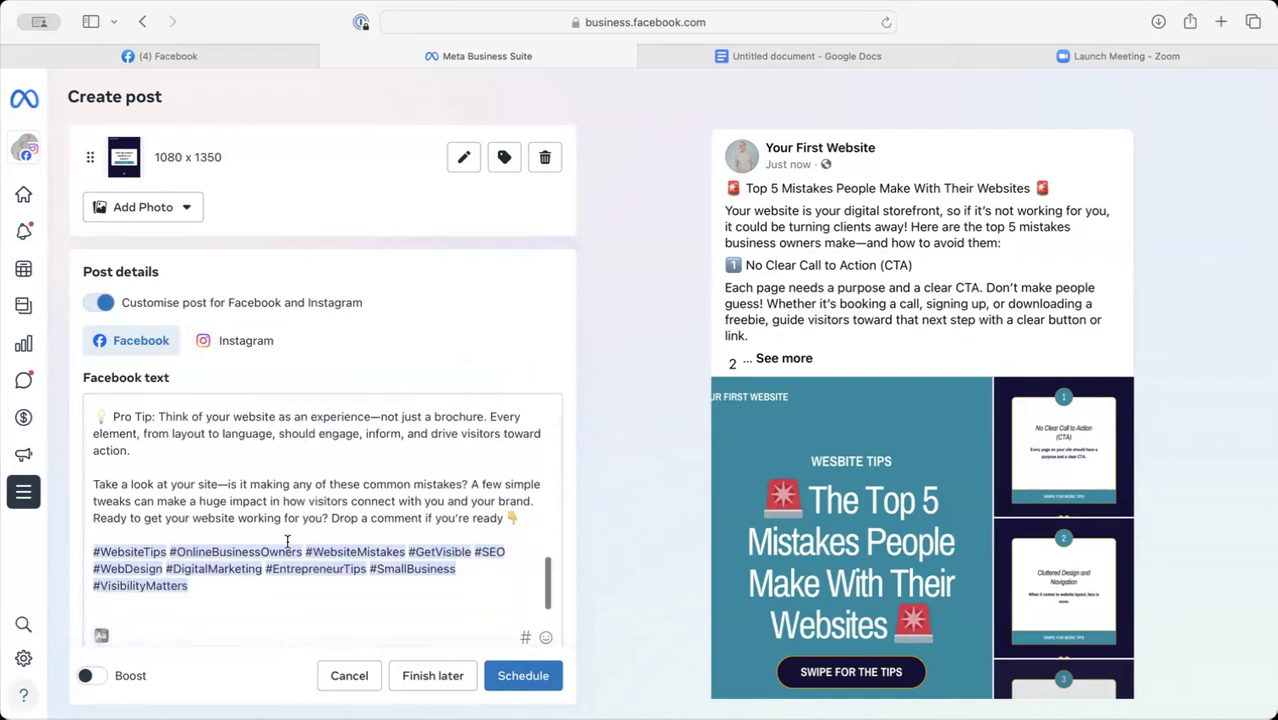
drag(228, 588, 86, 545)
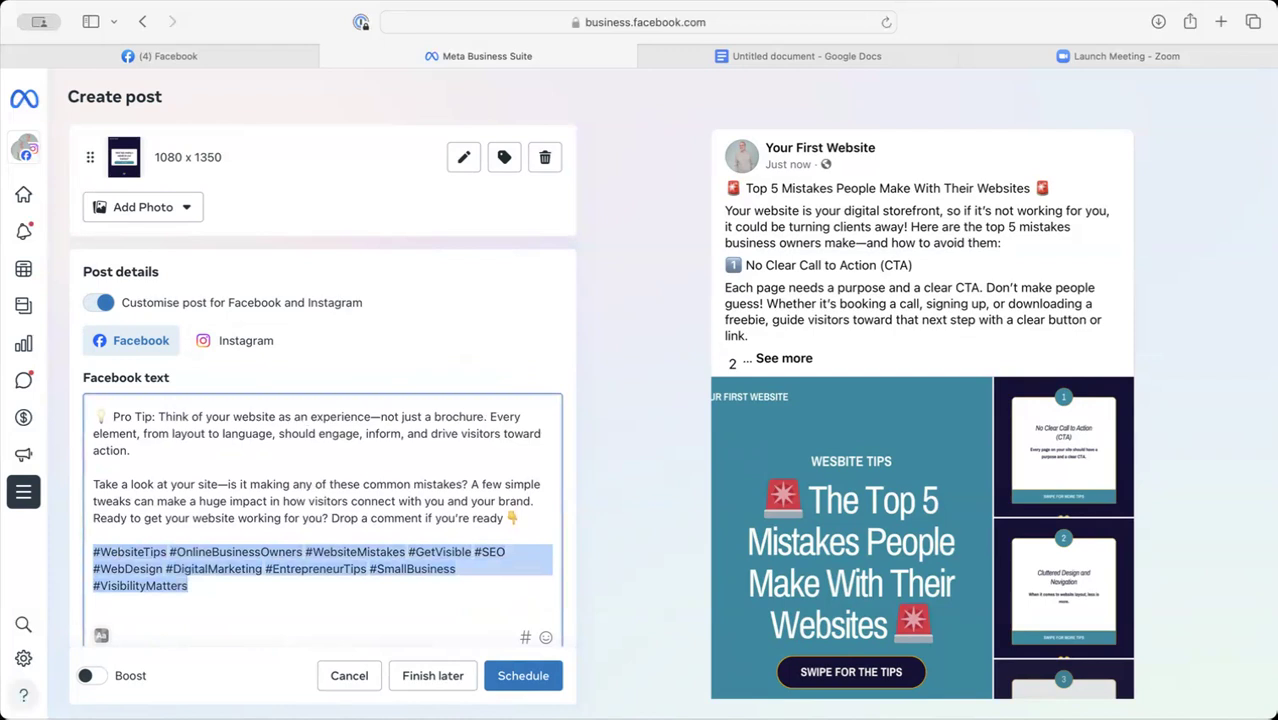
key(BackSpace)
Step: Review the Instagram version, which still keeps the hashtagged caption
click(230, 340)
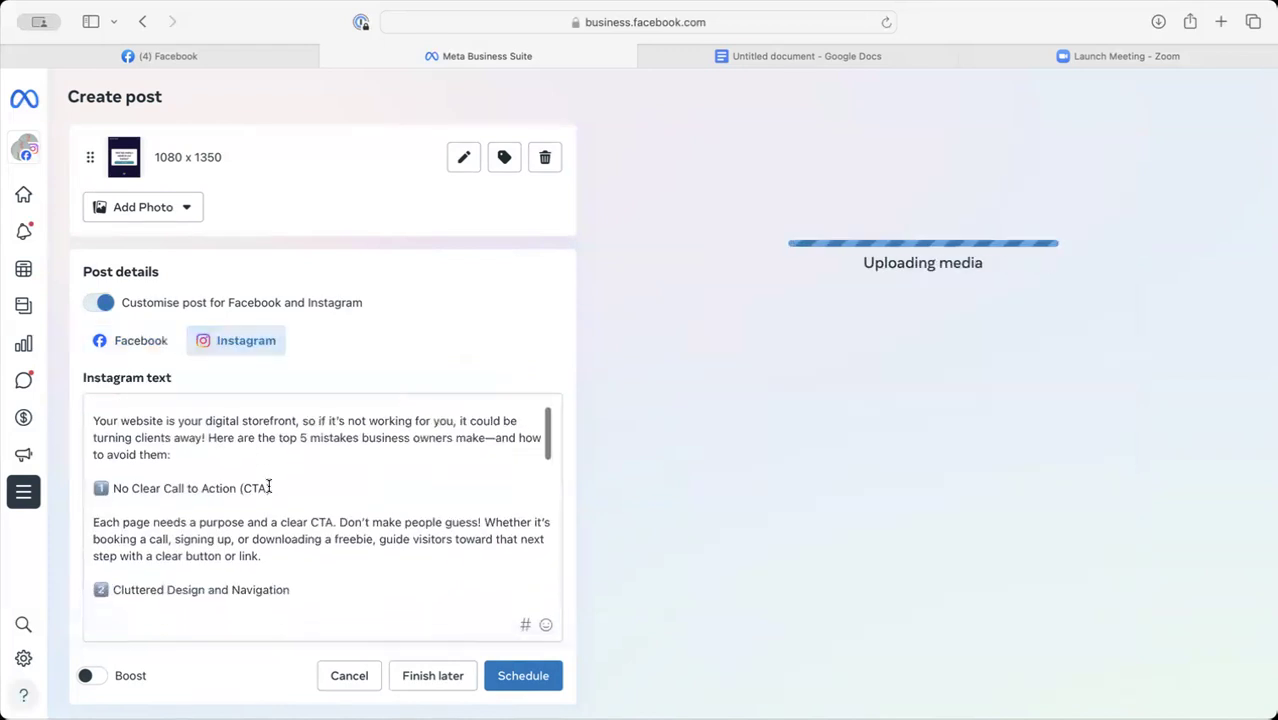
scroll(268, 487, down, 5)
scroll(300, 460, down, 5)
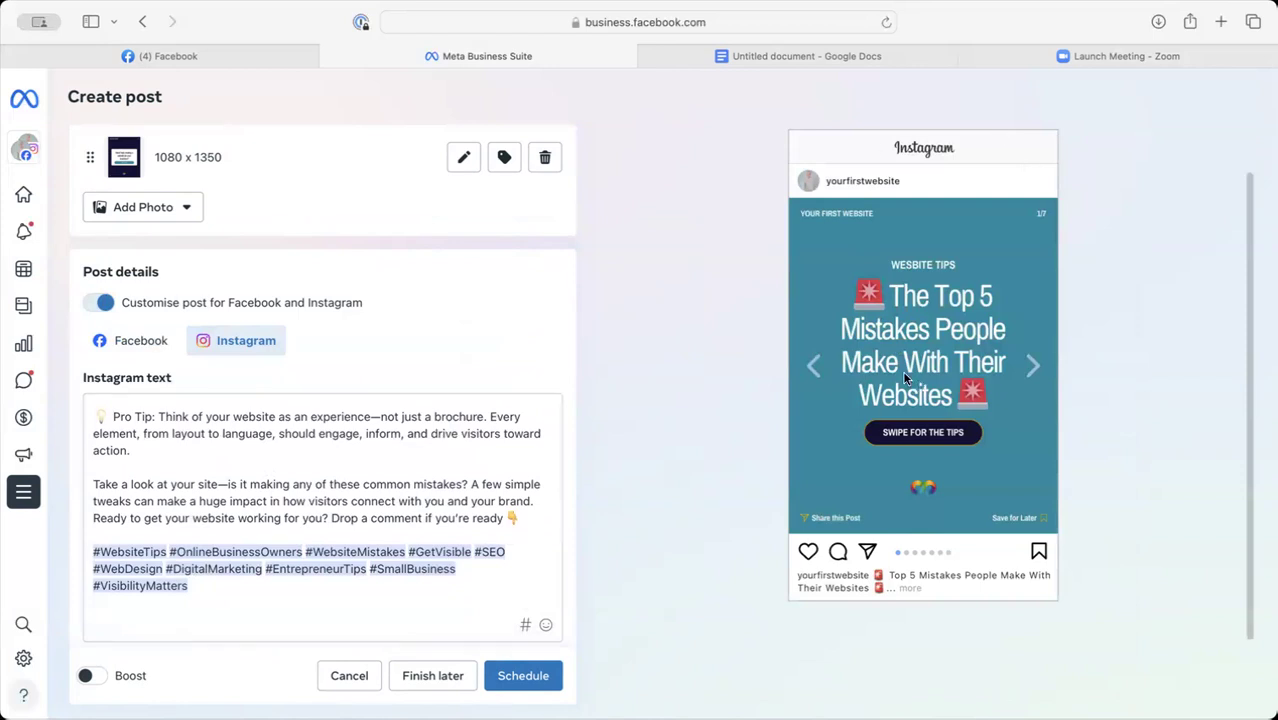
scroll(360, 520, up, 5)
scroll(362, 526, down, 5)
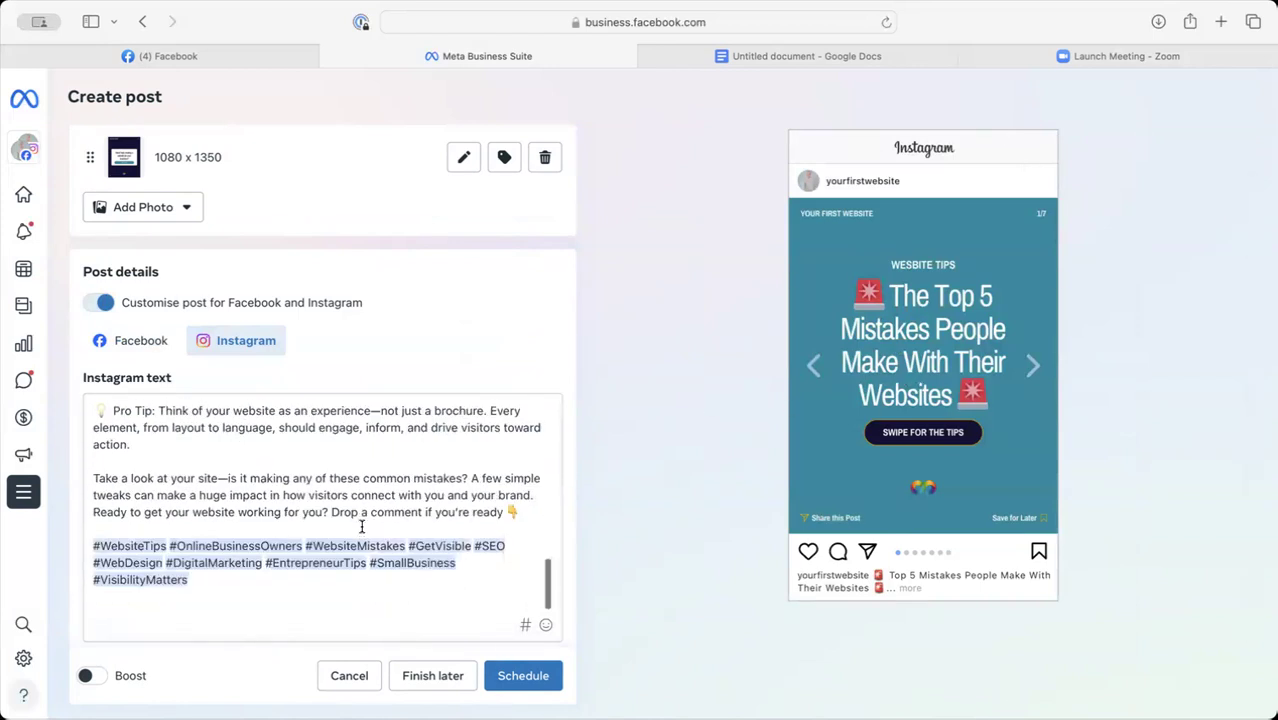
Step: Check the scheduling options and privacy settings, then schedule the carousel post
scroll(291, 455, down, 3)
scroll(292, 457, down, 3)
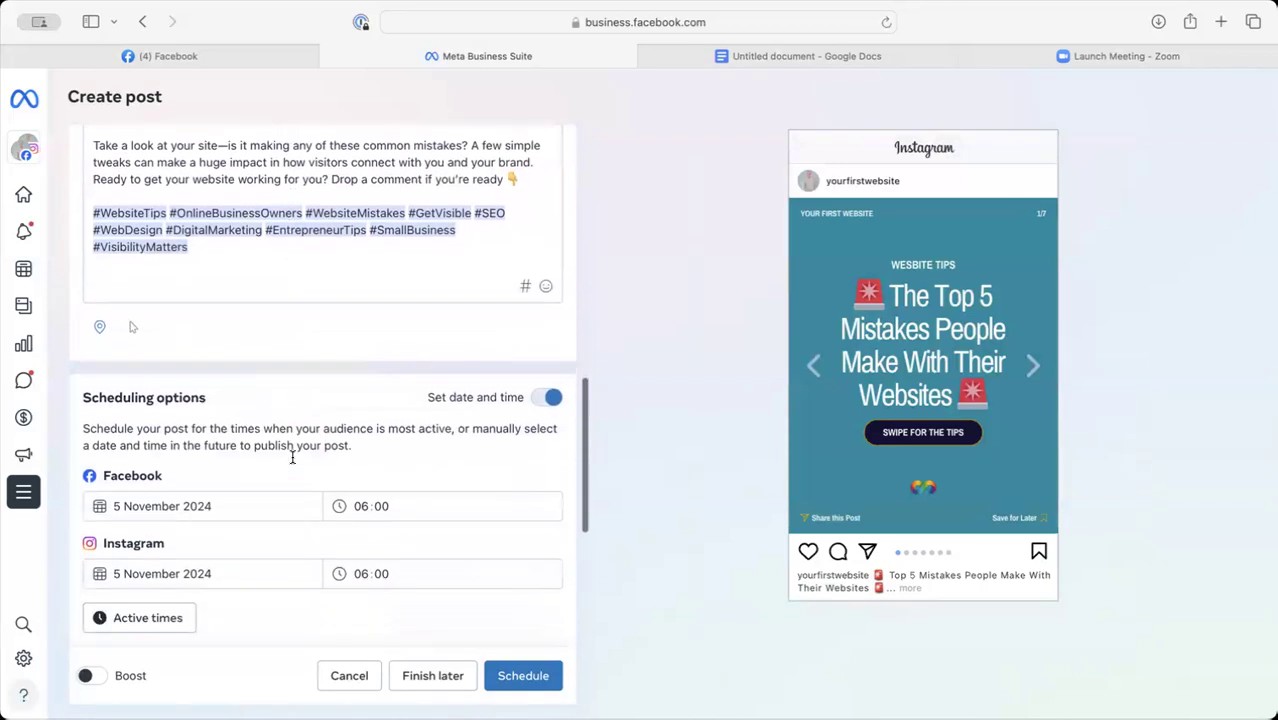
scroll(292, 457, down, 3)
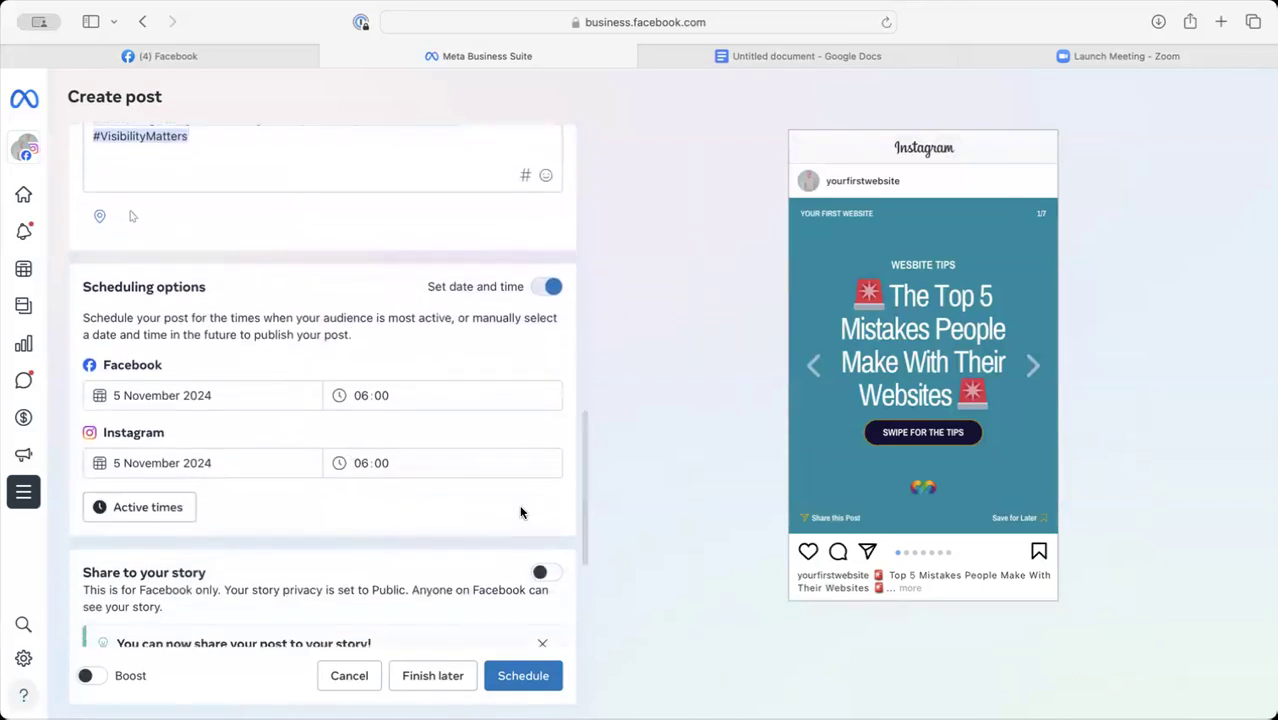
scroll(318, 514, down, 1)
scroll(317, 506, down, 4)
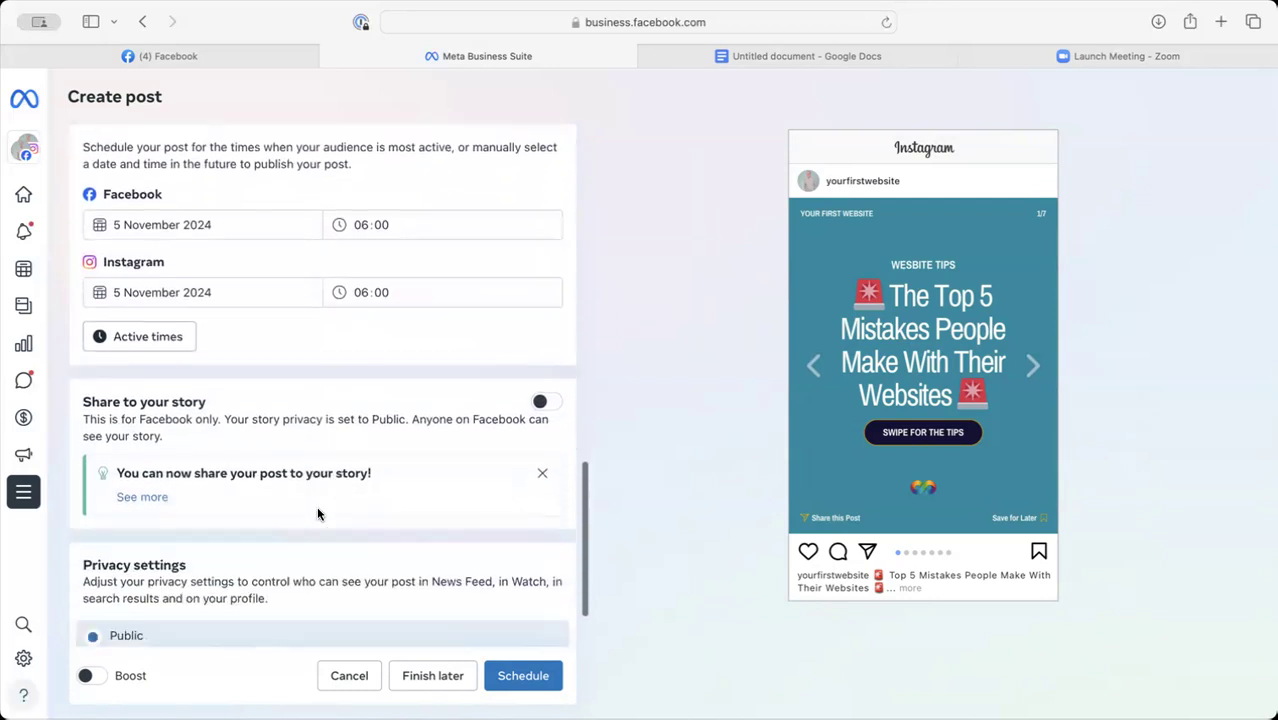
scroll(303, 534, down, 2)
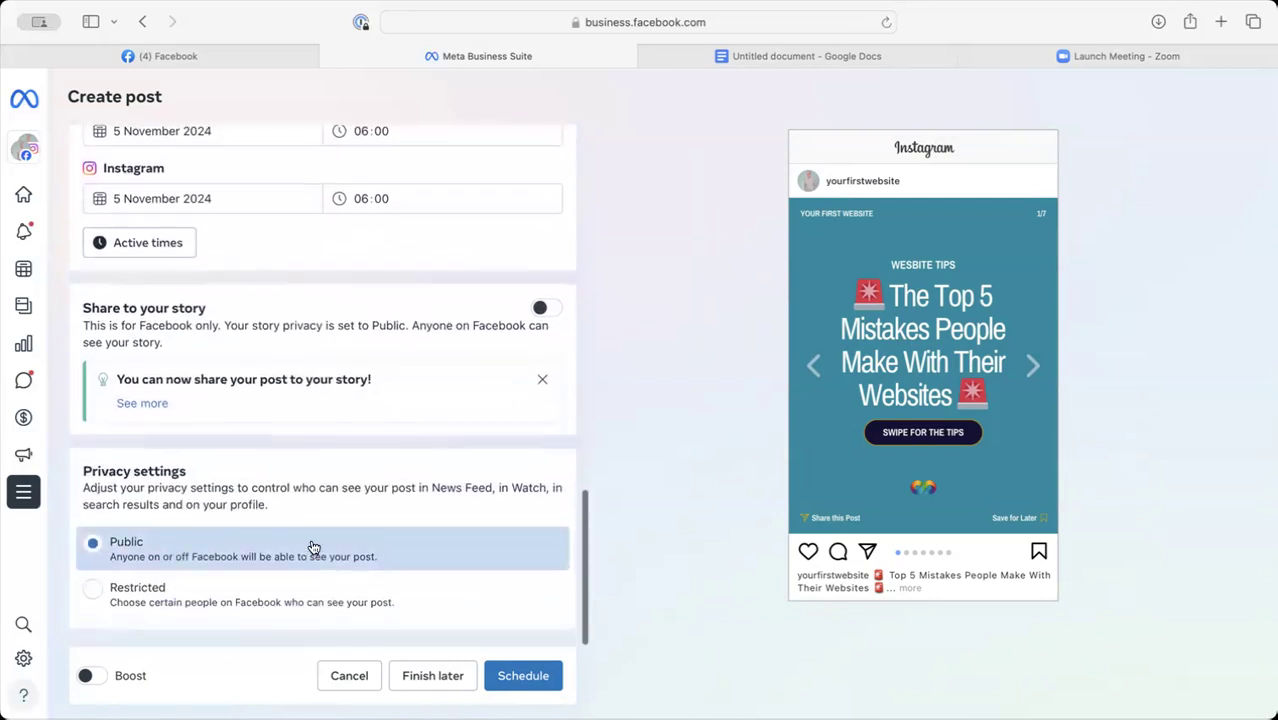
click(523, 676)
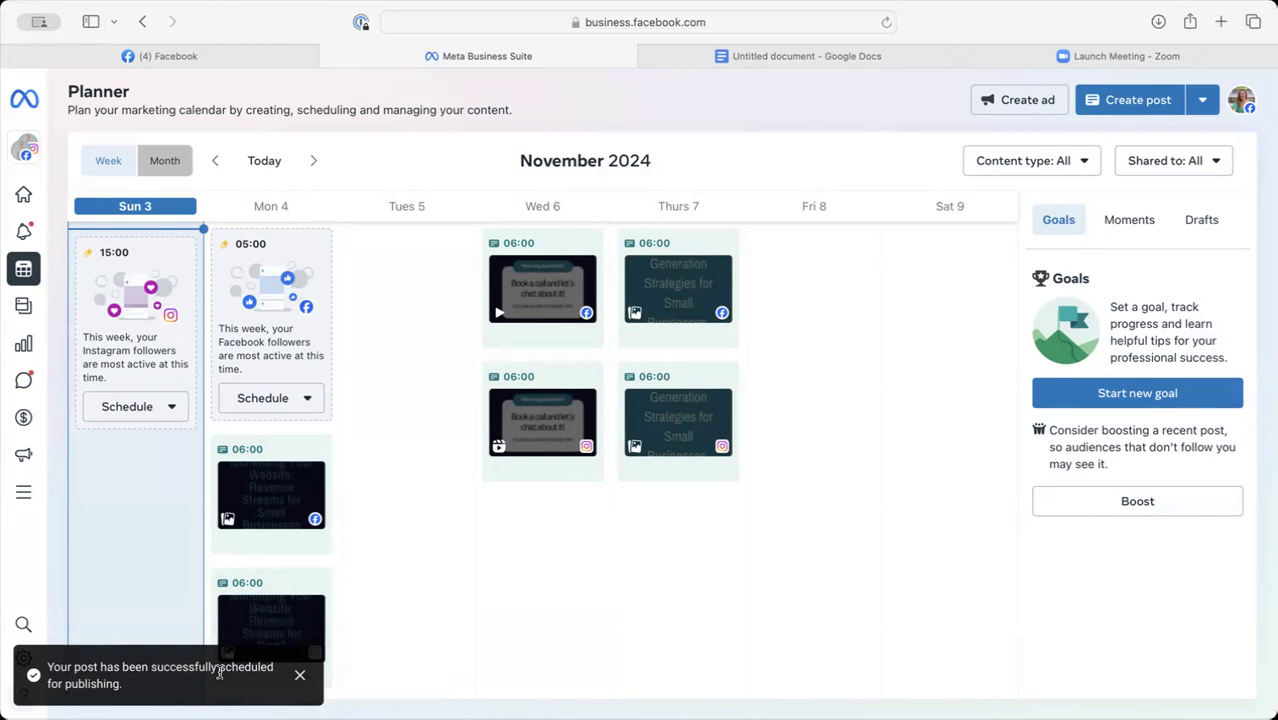
Step: Reload the Planner page so the new post appears
click(765, 21)
key(Return)
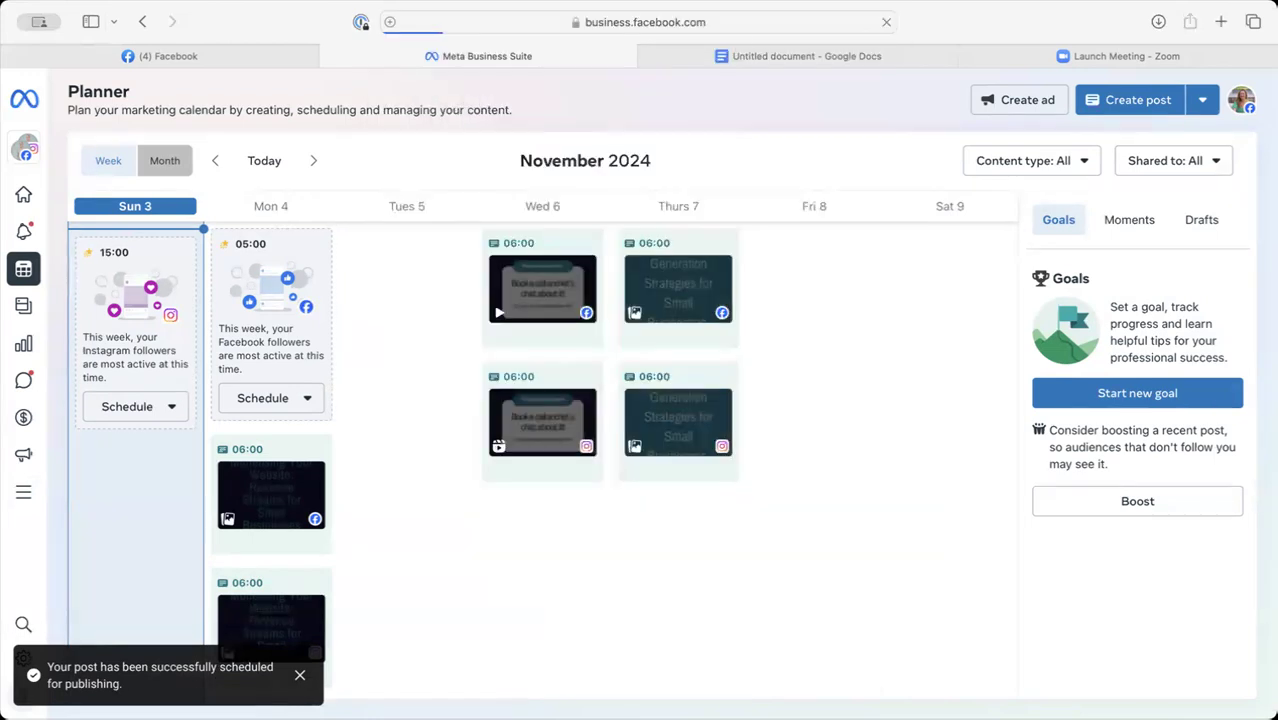